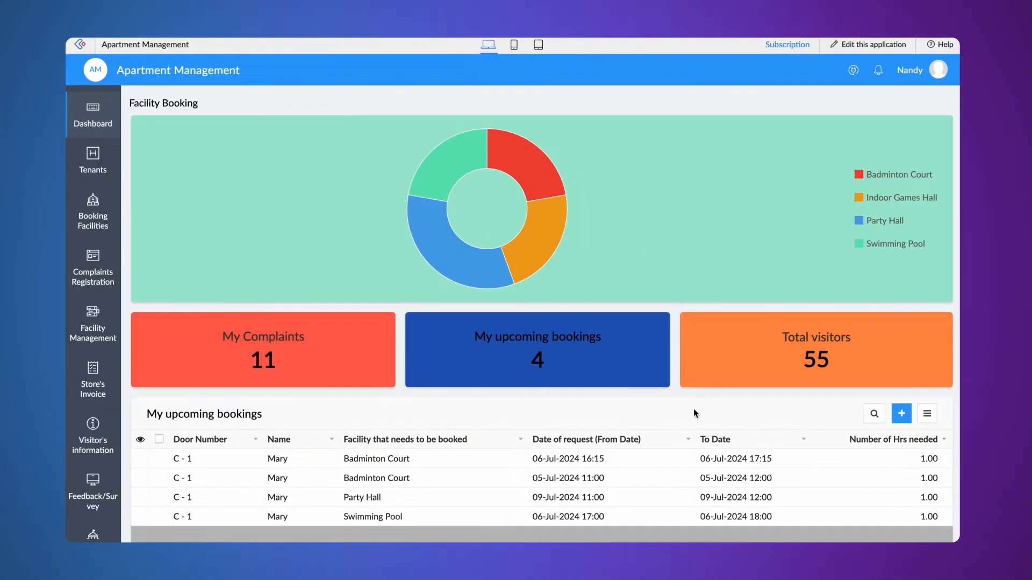
Review the apartment dashboard's facility chart, summary cards and upcoming bookings, and check the signed-in account's details
{"action": "scroll", "coordinate": [693, 412], "scroll_direction": "down", "scroll_amount": 3}
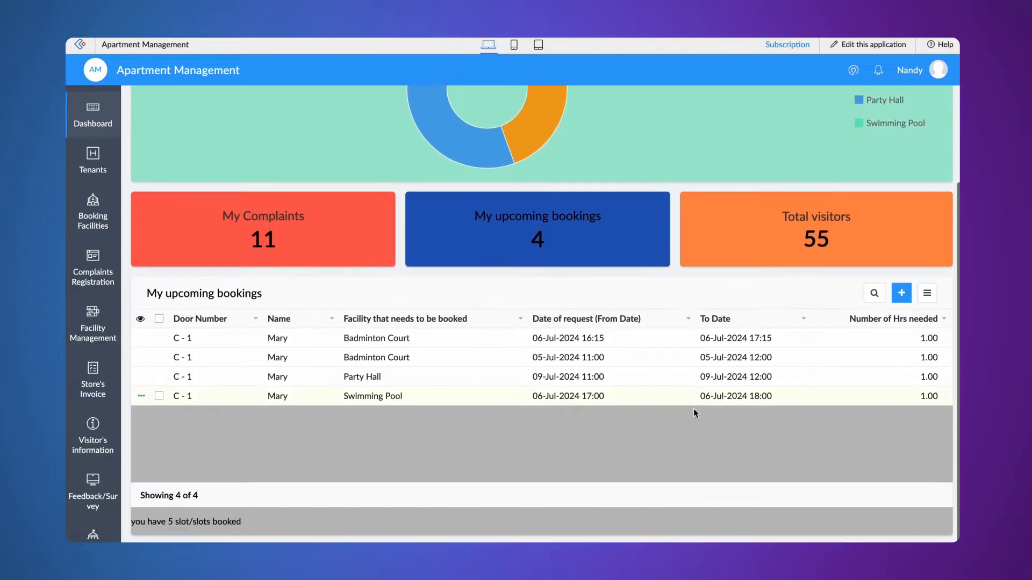
{"action": "scroll", "coordinate": [694, 412], "scroll_direction": "up", "scroll_amount": 3}
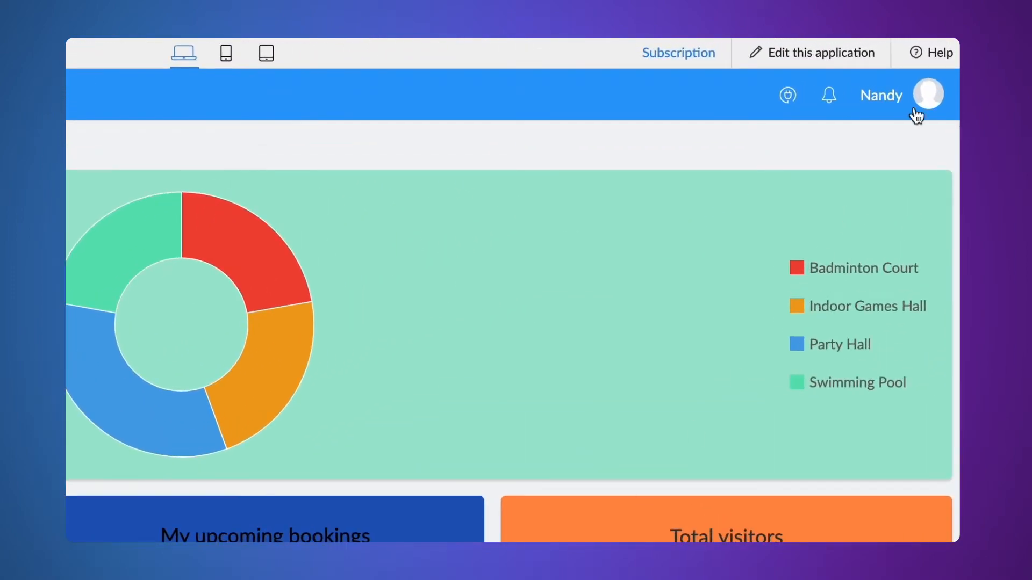
{"action": "left_click", "coordinate": [928, 94]}
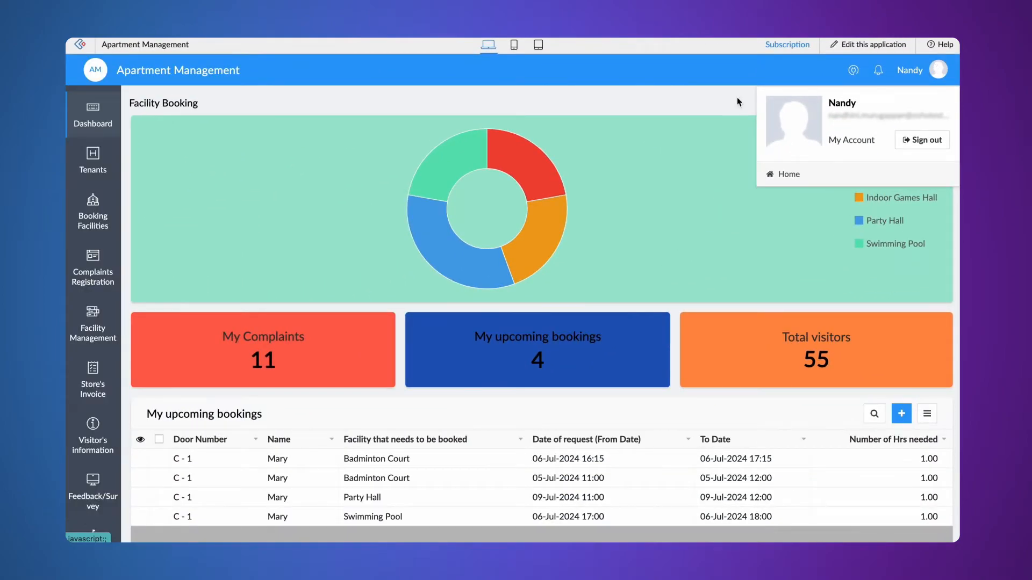
{"action": "left_click", "coordinate": [700, 107]}
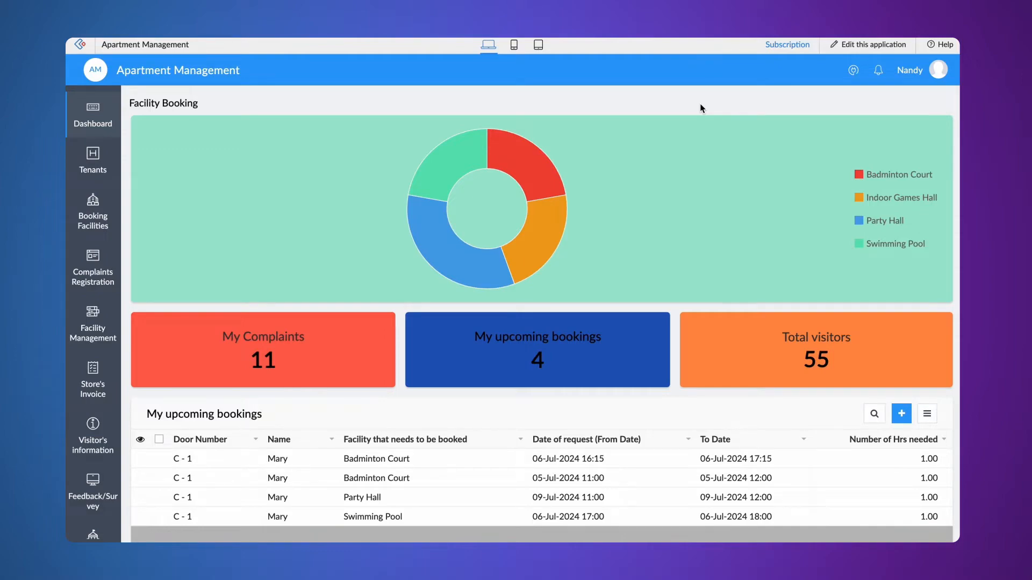
View the Complaint Registration and Facility booking forms, the Complaints Registration Report and the All Facility bookings report
{"action": "mouse_move", "coordinate": [93, 268]}
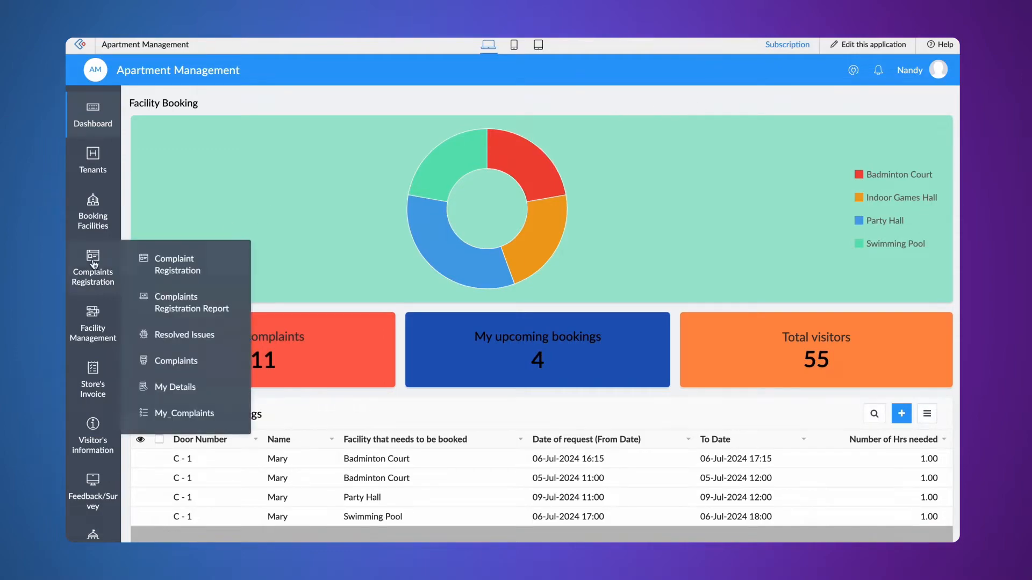
{"action": "left_click", "coordinate": [149, 265]}
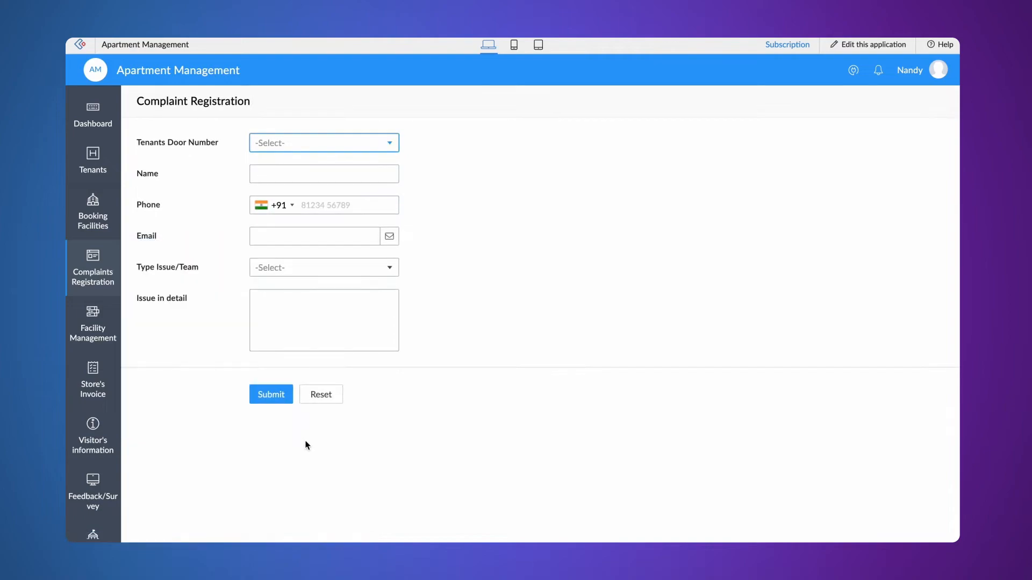
{"action": "mouse_move", "coordinate": [93, 212]}
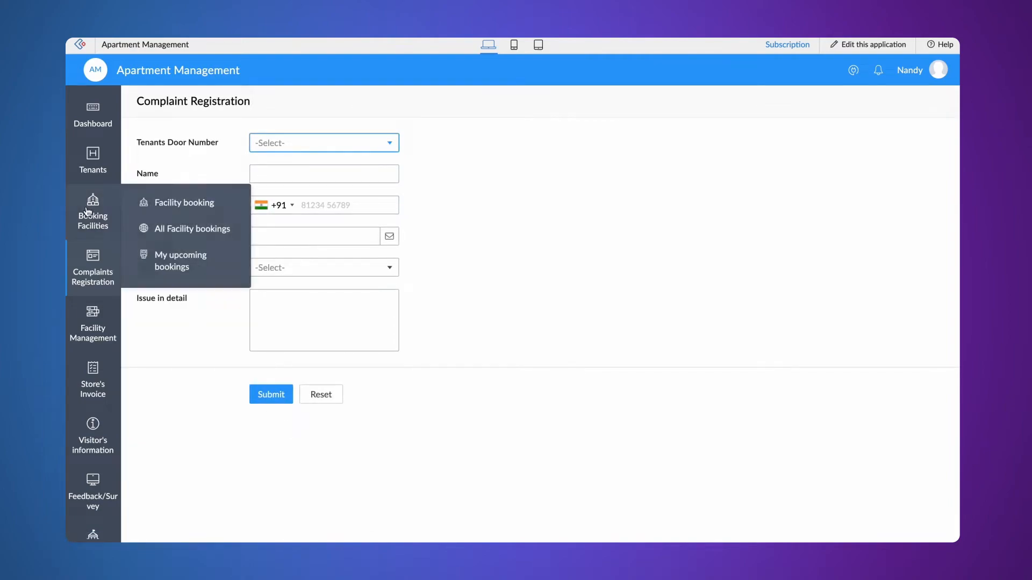
{"action": "left_click", "coordinate": [167, 210]}
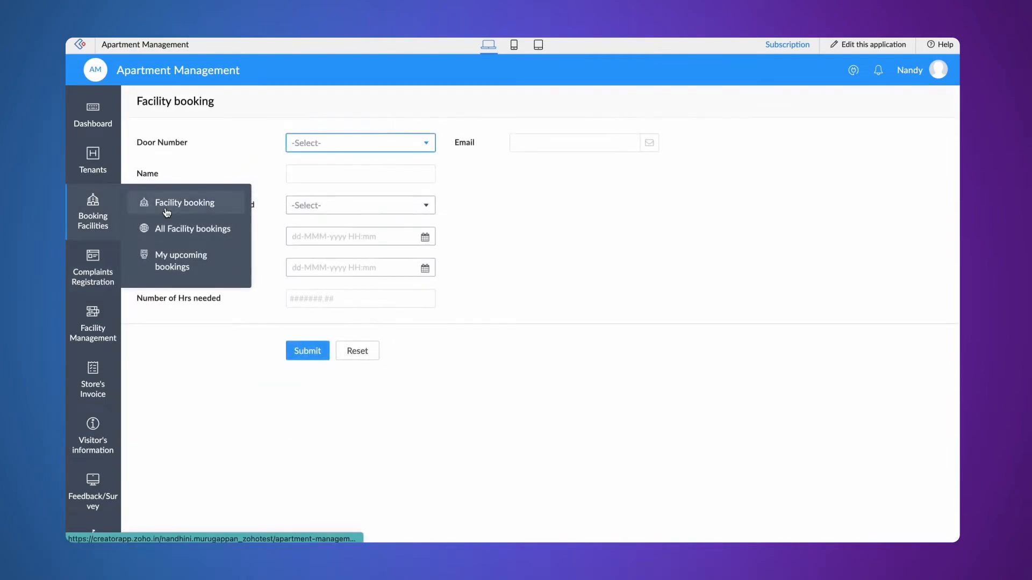
{"action": "mouse_move", "coordinate": [94, 271]}
{"action": "left_click", "coordinate": [169, 305]}
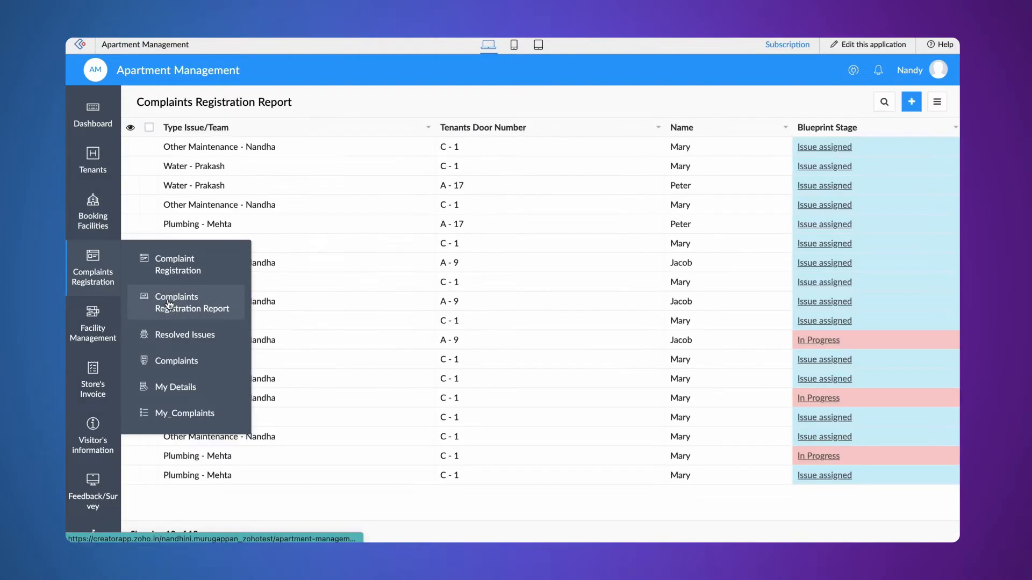
{"action": "mouse_move", "coordinate": [93, 212]}
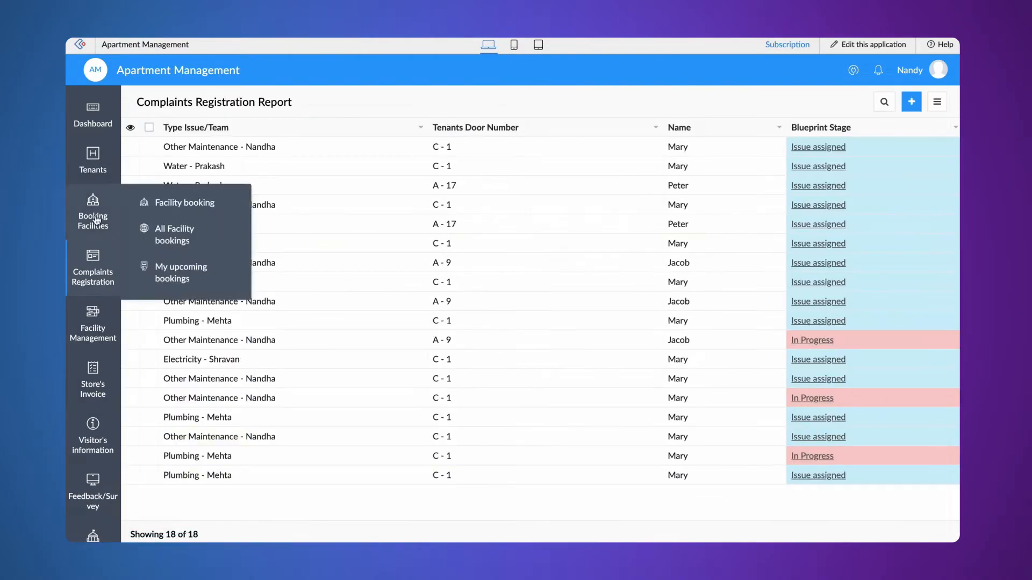
{"action": "left_click", "coordinate": [176, 241]}
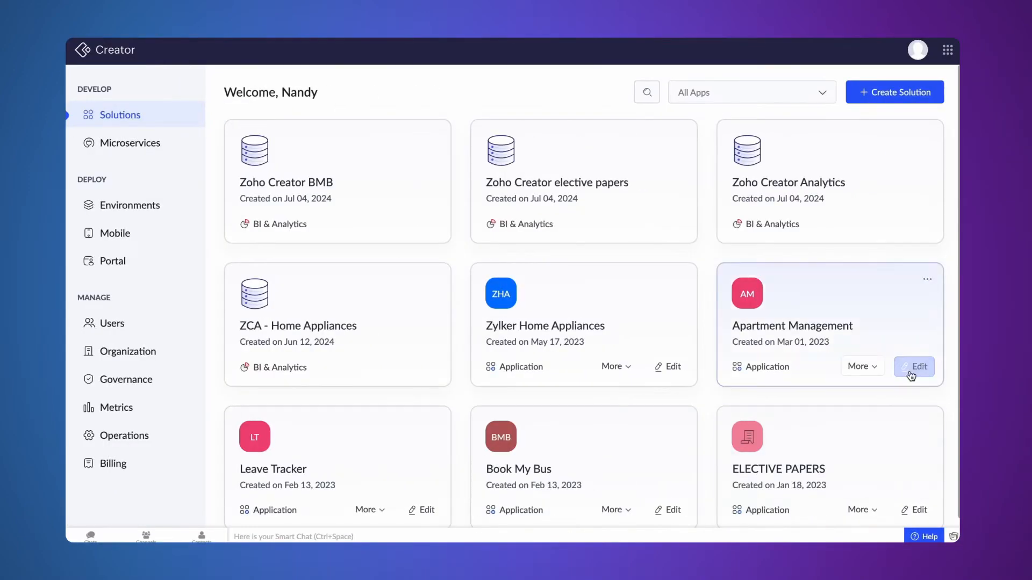
Edit the Apartment Management application and create a list report named My_Complaints based on the Complaint Registration form
{"action": "left_click", "coordinate": [912, 375]}
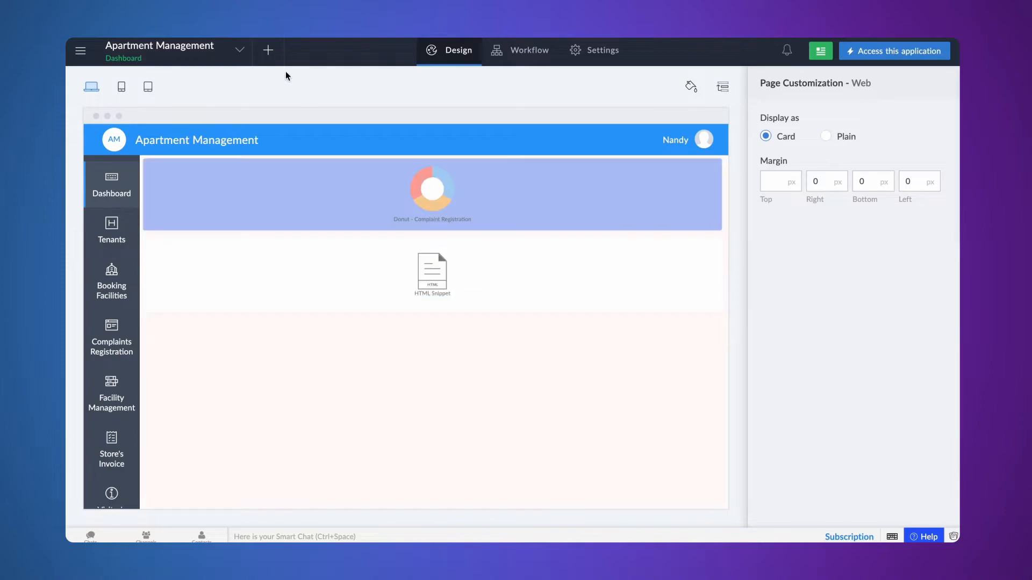
{"action": "left_click", "coordinate": [267, 51]}
{"action": "left_click", "coordinate": [433, 309]}
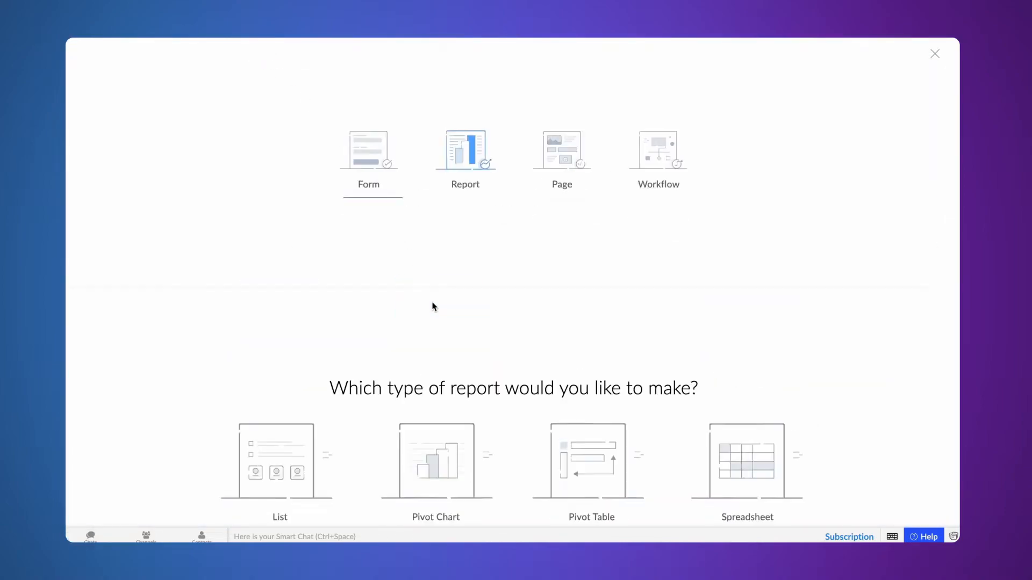
{"action": "left_click", "coordinate": [291, 290]}
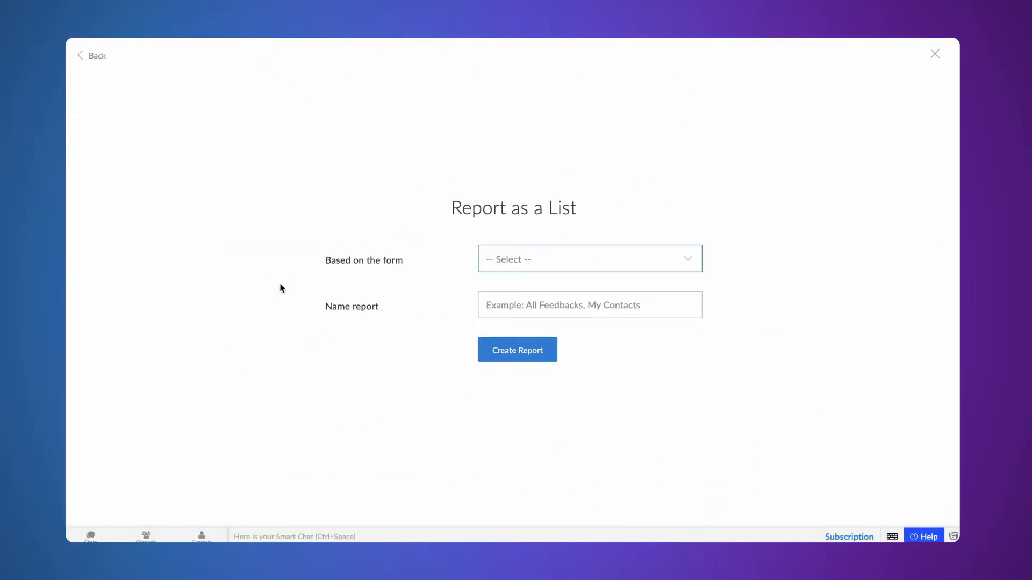
{"action": "left_click", "coordinate": [522, 260]}
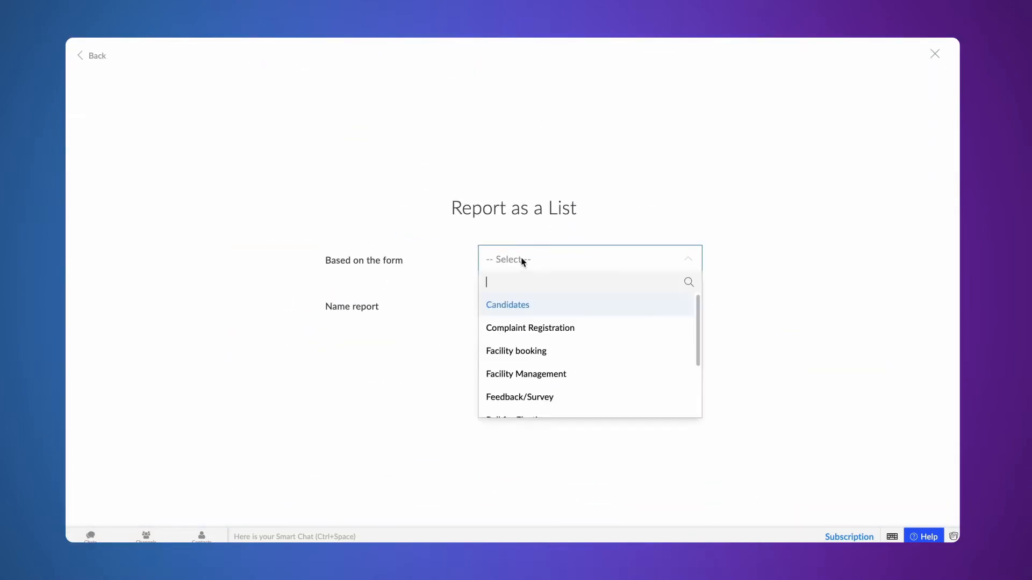
{"action": "left_click", "coordinate": [514, 328]}
{"action": "type", "text": "My_Complaints"}
{"action": "left_click", "coordinate": [500, 347]}
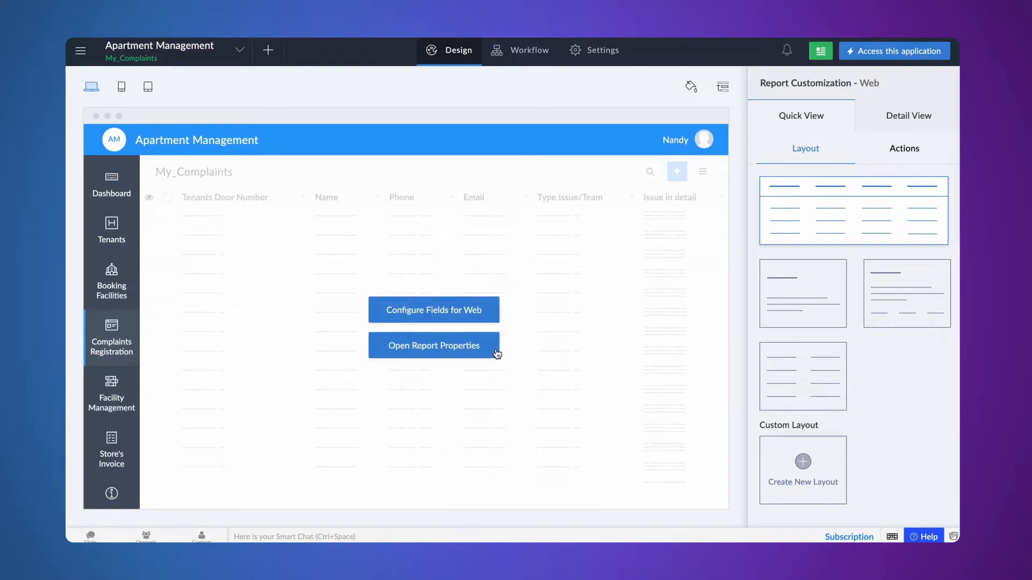
Add a filter to the My_Complaints report where Email equals zoho.loginuserid, save it and finish the report properties
{"action": "left_click", "coordinate": [443, 346]}
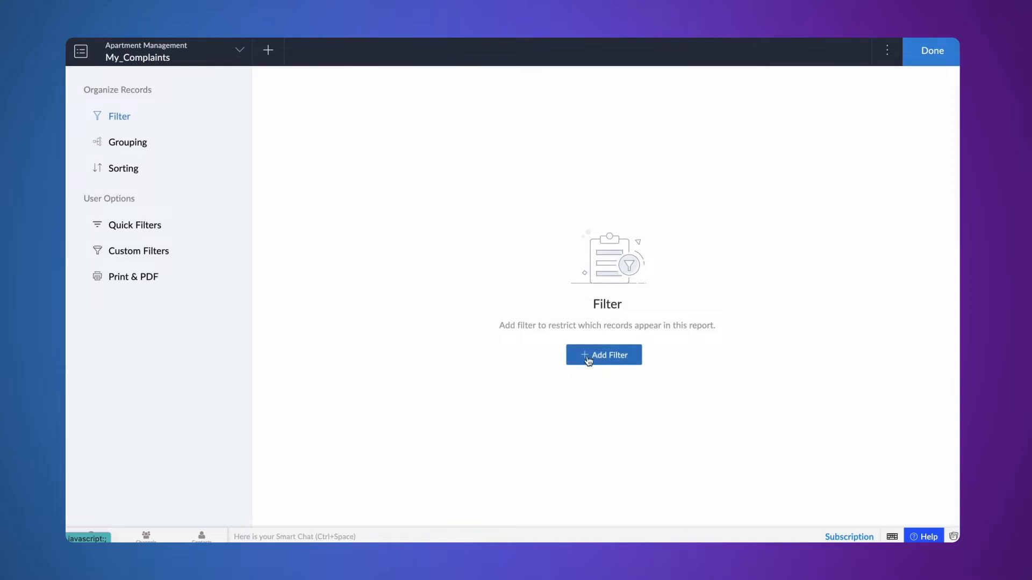
{"action": "left_click", "coordinate": [588, 358]}
{"action": "left_click", "coordinate": [371, 154]}
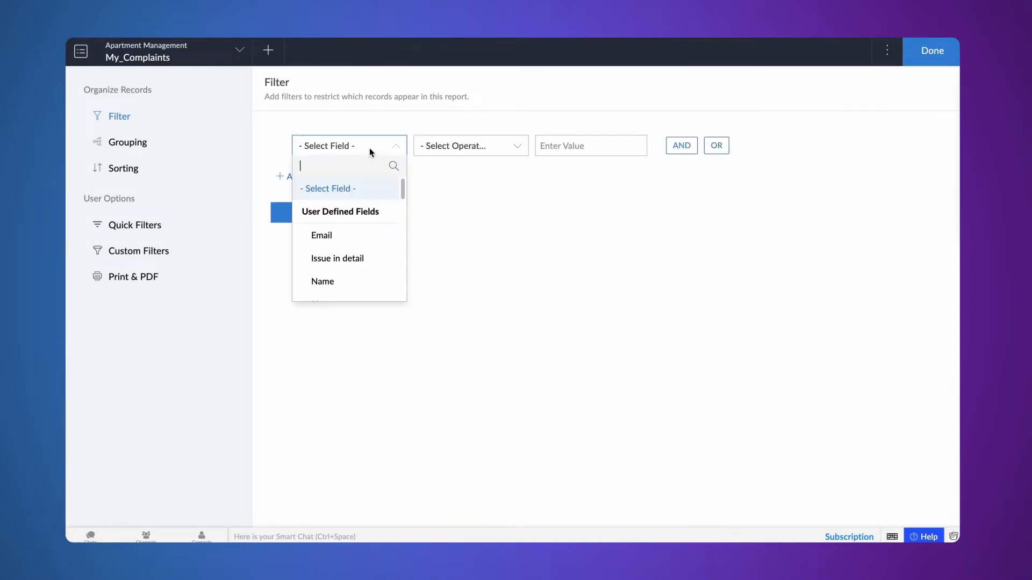
{"action": "left_click", "coordinate": [340, 232]}
{"action": "left_click", "coordinate": [433, 258]}
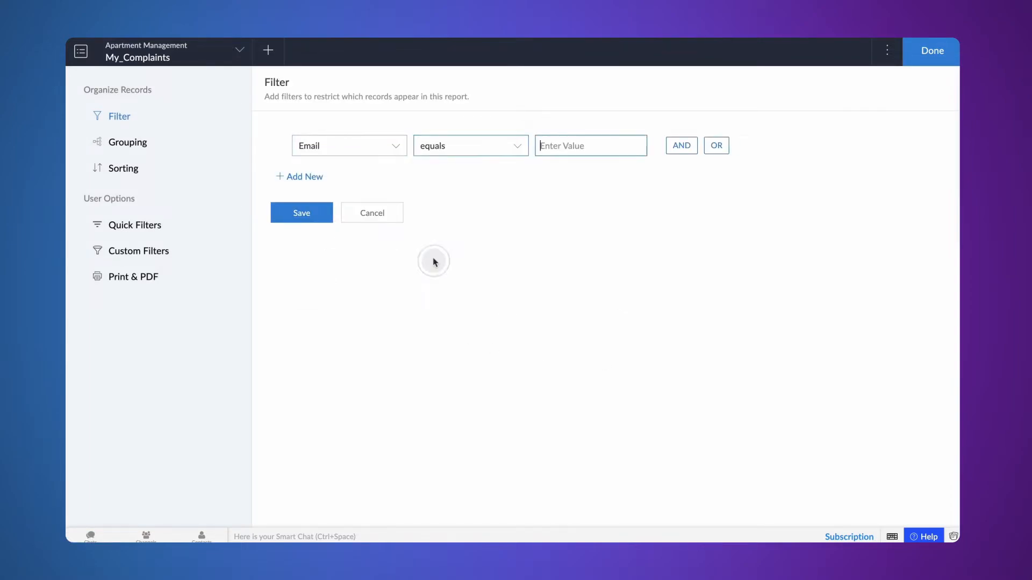
{"action": "type", "text": "zoho.loginuserid"}
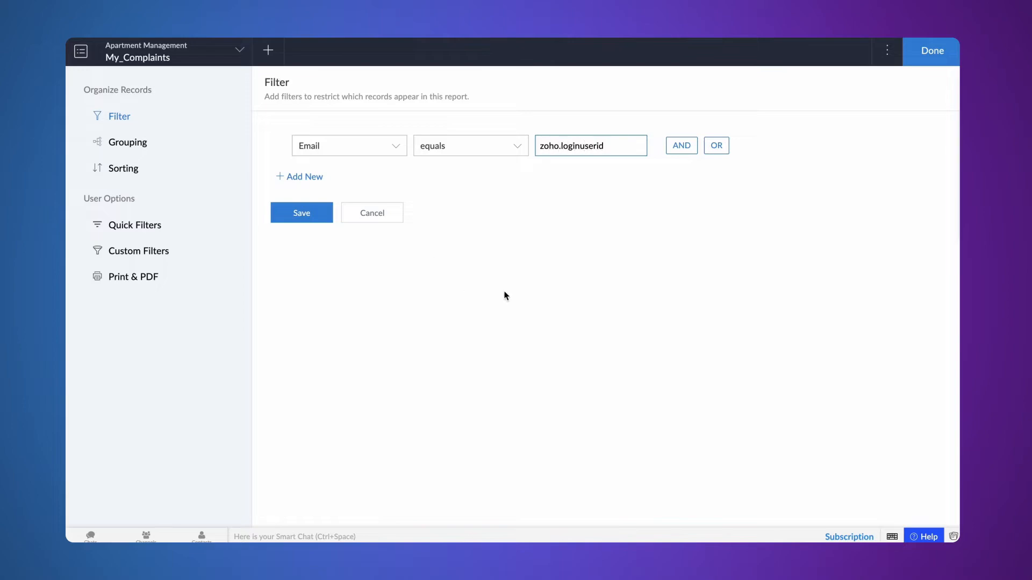
{"action": "left_click", "coordinate": [300, 217]}
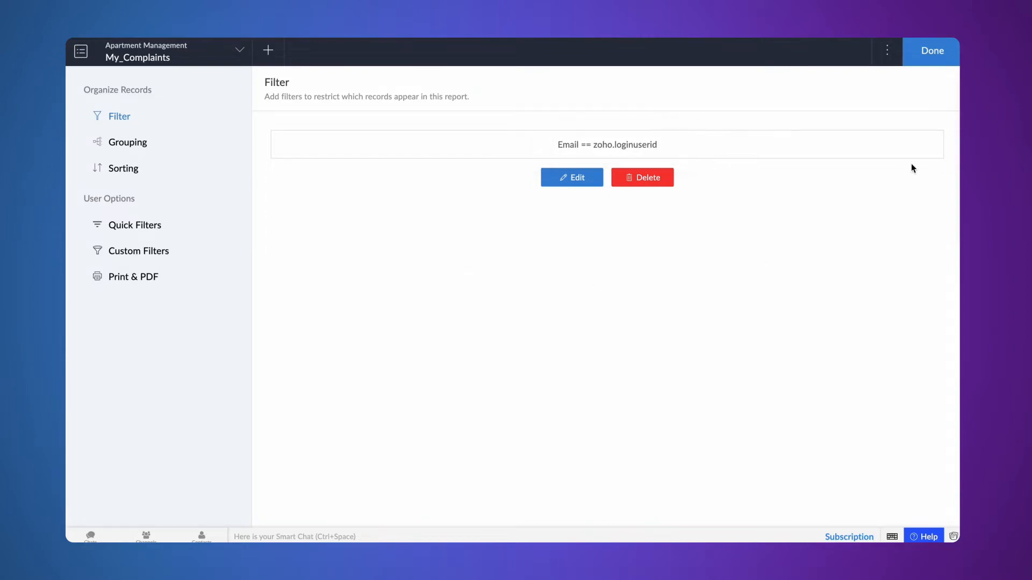
{"action": "left_click", "coordinate": [919, 61]}
Access the live application and view the My_Complaints report, the My upcoming bookings report and the Visitor's information section
{"action": "left_click", "coordinate": [916, 51]}
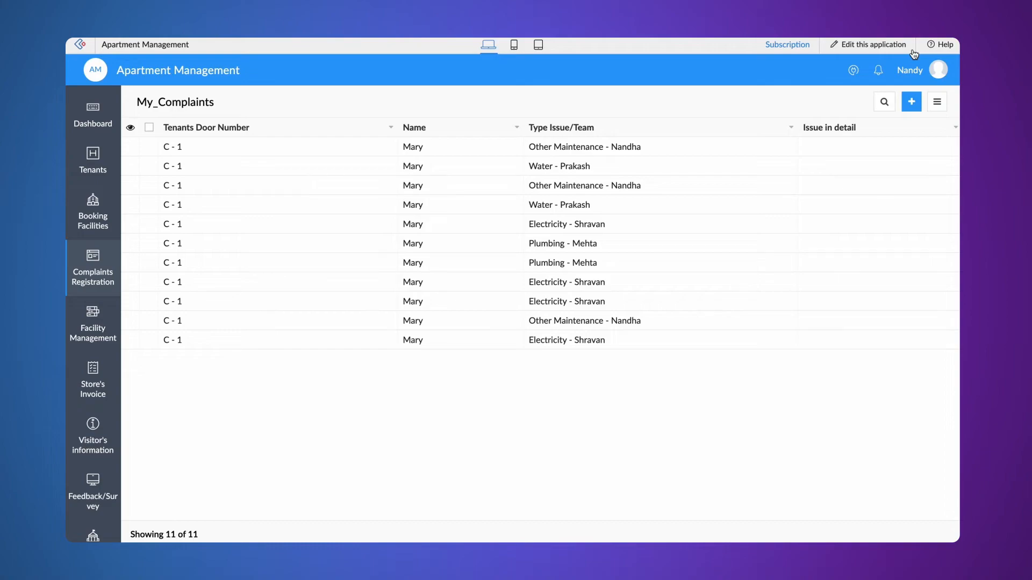
{"action": "mouse_move", "coordinate": [93, 215]}
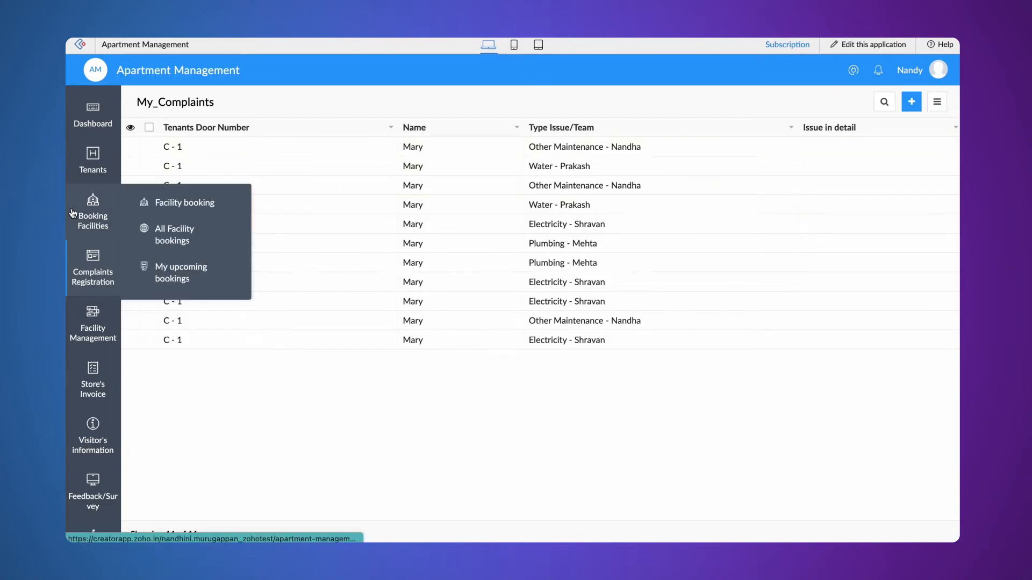
{"action": "left_click", "coordinate": [160, 273]}
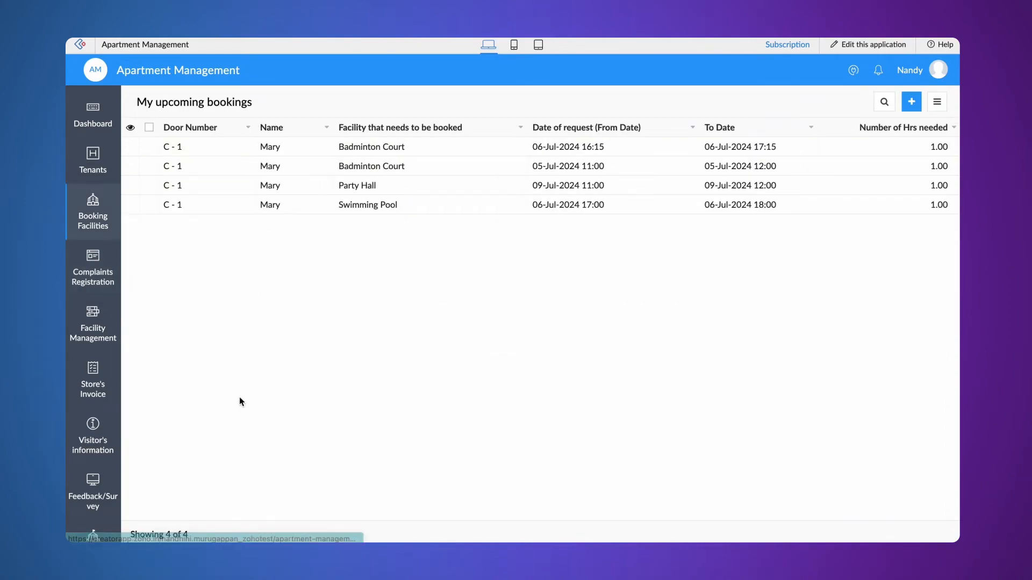
{"action": "mouse_move", "coordinate": [115, 427]}
{"action": "left_click", "coordinate": [163, 503]}
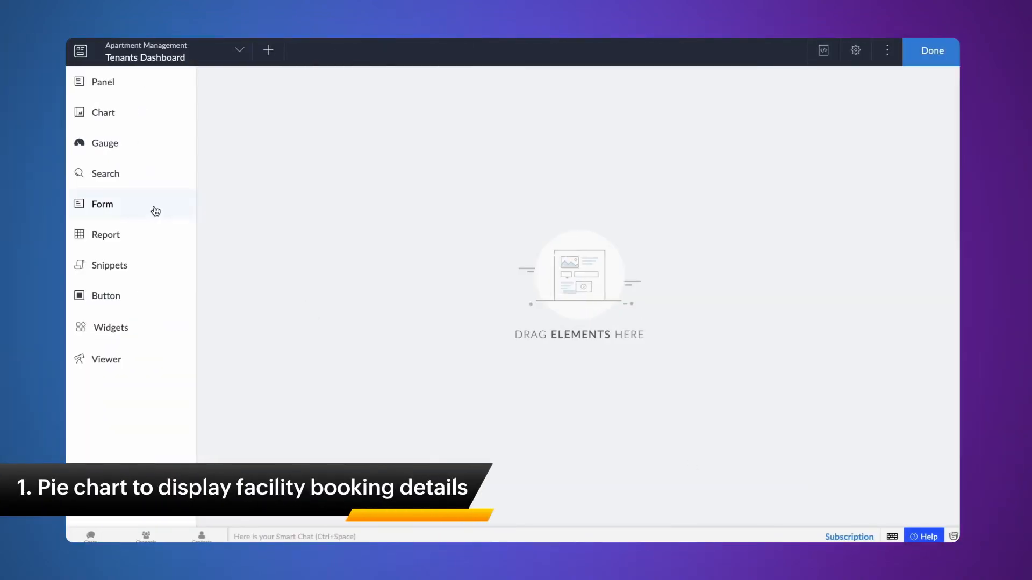
Add a Donut chart element to the empty Tenants Dashboard page
{"action": "left_click", "coordinate": [104, 112]}
{"action": "scroll", "coordinate": [333, 323], "scroll_direction": "down", "scroll_amount": 15}
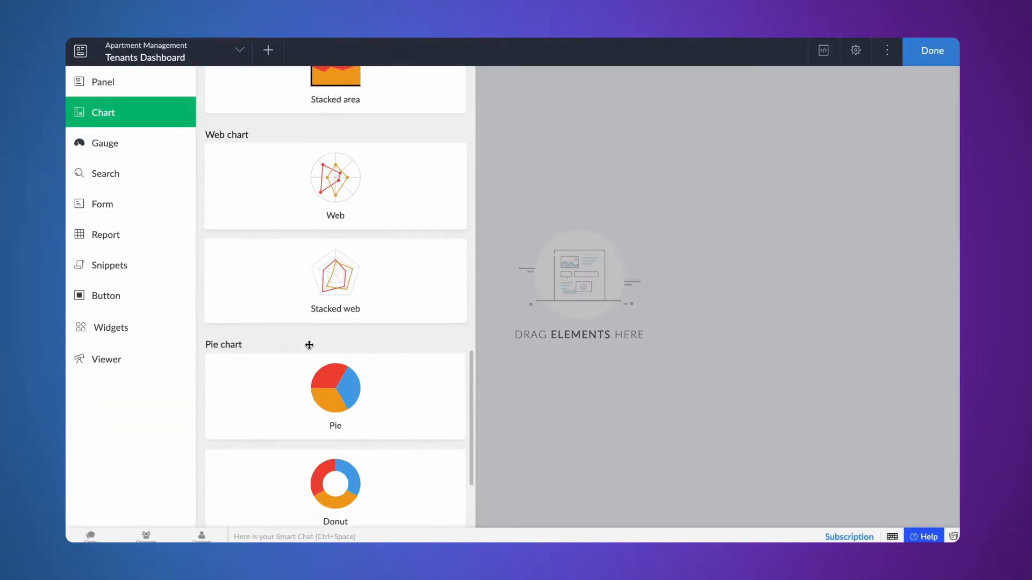
{"action": "scroll", "coordinate": [309, 345], "scroll_direction": "down", "scroll_amount": 4}
{"action": "left_click_drag", "start_coordinate": [336, 265], "coordinate": [442, 130]}
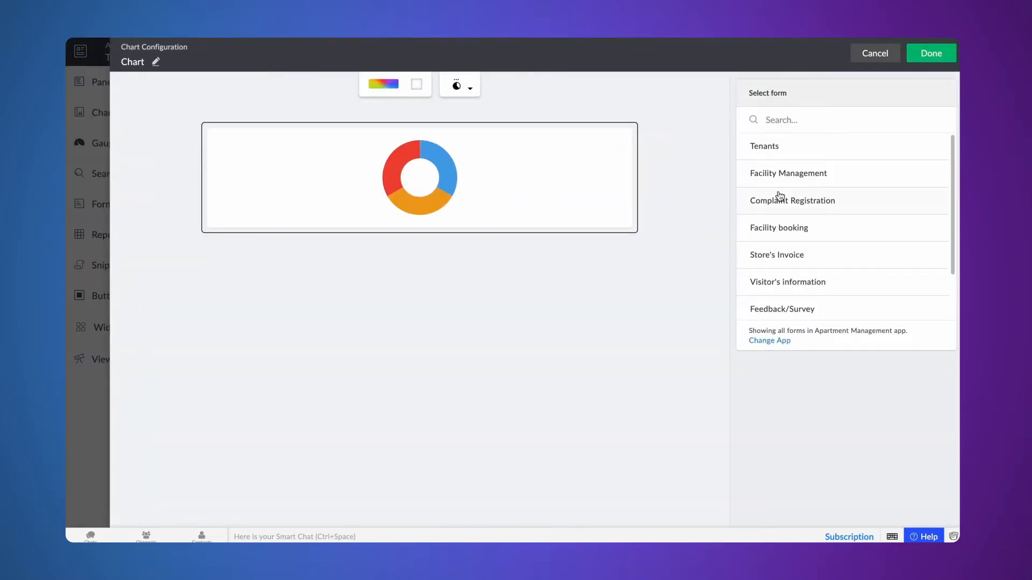
Base the donut chart on the Facility booking form with Facility that needs to be booked as its X-axis category
{"action": "left_click", "coordinate": [777, 228]}
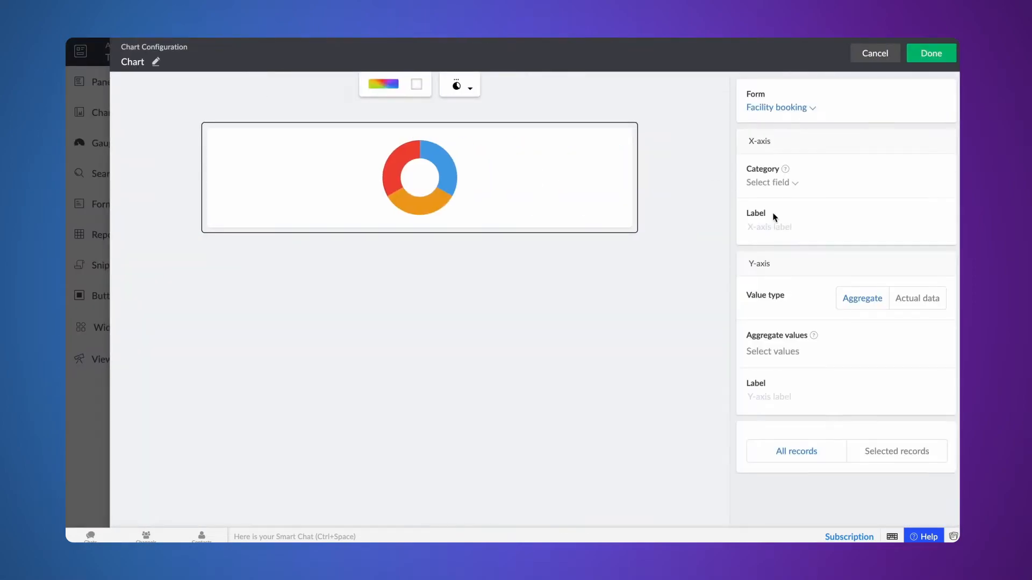
{"action": "left_click", "coordinate": [770, 183]}
{"action": "left_click", "coordinate": [792, 280]}
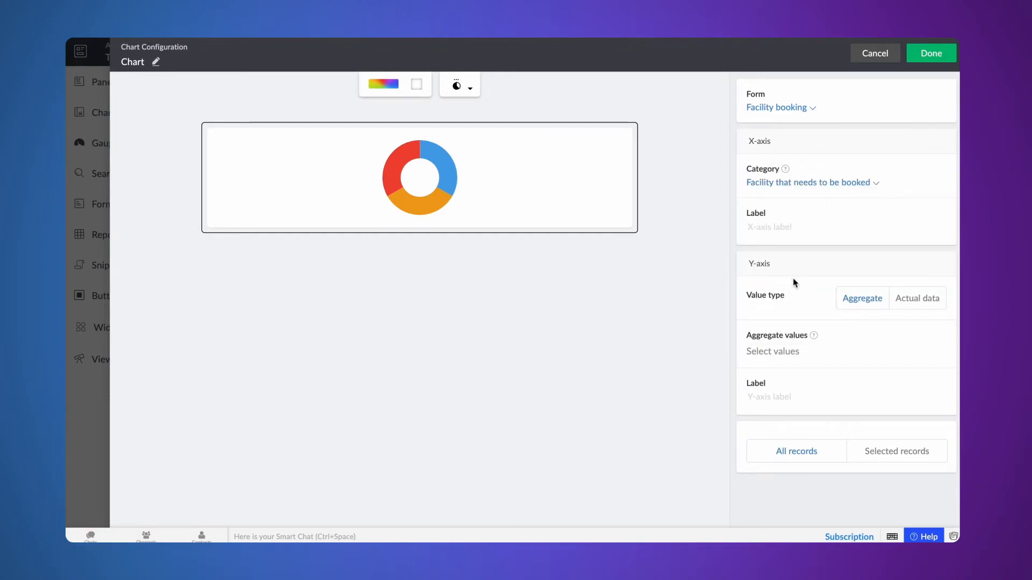
Set the chart's Y-axis aggregate values to Count of Number of Hrs needed and Count of To Date
{"action": "left_click", "coordinate": [772, 352]}
{"action": "left_click", "coordinate": [910, 376]}
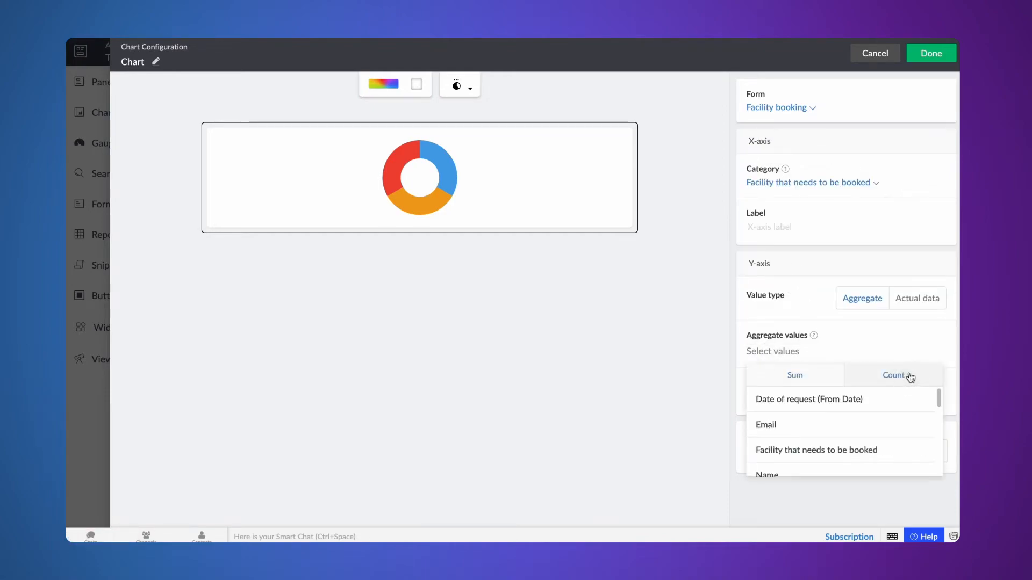
{"action": "scroll", "coordinate": [843, 449], "scroll_direction": "down", "scroll_amount": 2}
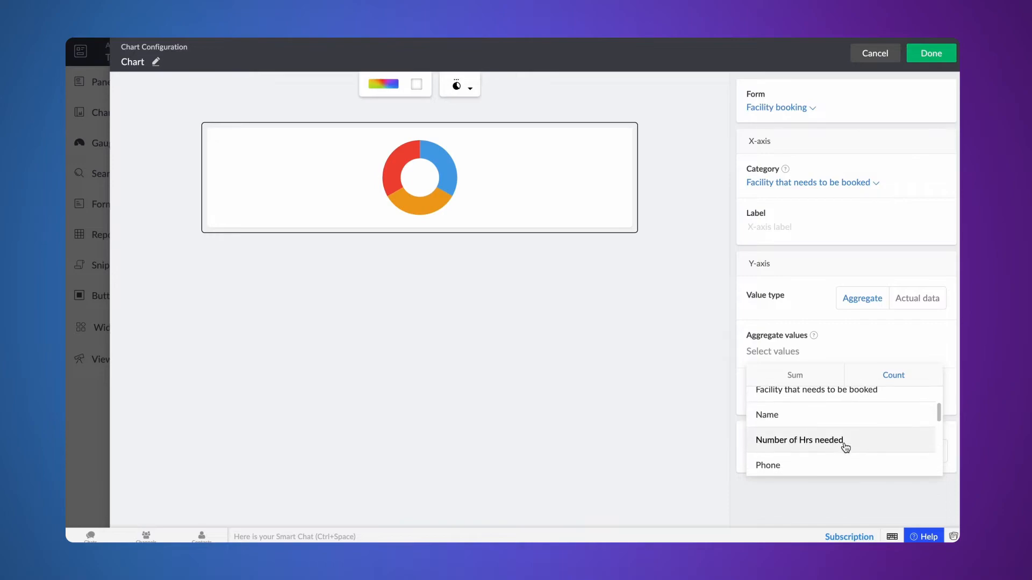
{"action": "left_click", "coordinate": [846, 447]}
{"action": "left_click", "coordinate": [771, 353]}
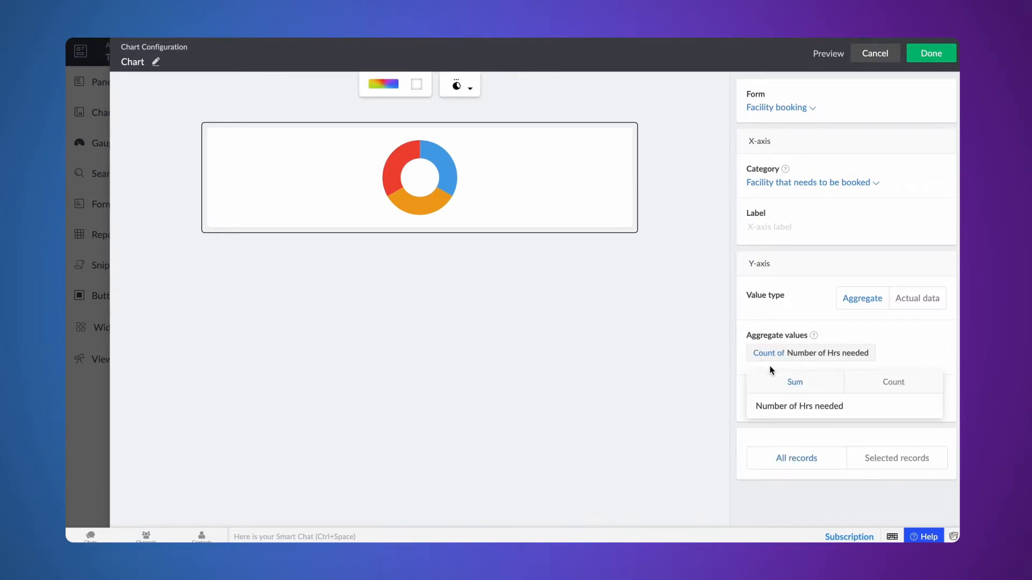
{"action": "left_click", "coordinate": [898, 390]}
{"action": "left_click", "coordinate": [808, 470]}
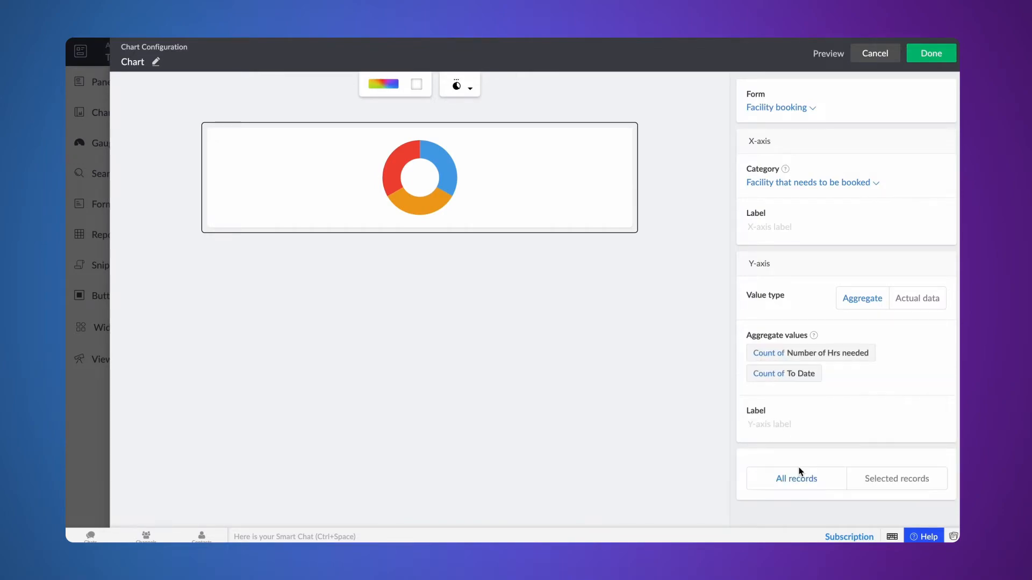
Limit the donut chart to selected records whose Email equals zoho.loginuserid
{"action": "left_click", "coordinate": [886, 477]}
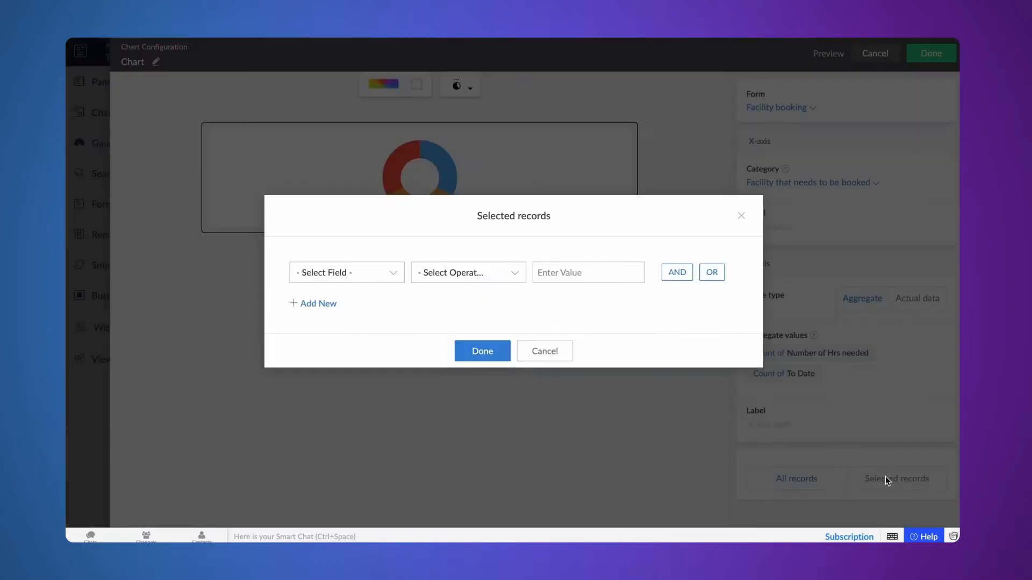
{"action": "left_click", "coordinate": [355, 271]}
{"action": "scroll", "coordinate": [356, 360], "scroll_direction": "down", "scroll_amount": 1}
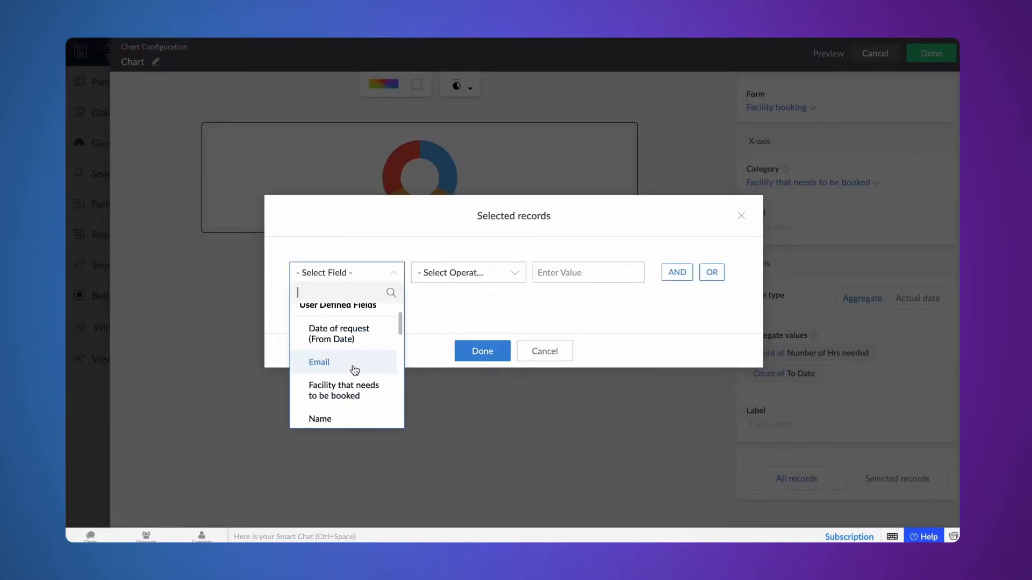
{"action": "left_click", "coordinate": [346, 361]}
{"action": "left_click", "coordinate": [440, 385]}
{"action": "left_click", "coordinate": [585, 274]}
{"action": "type", "text": "zoho"}
{"action": "left_click", "coordinate": [595, 297]}
{"action": "left_click", "coordinate": [481, 355]}
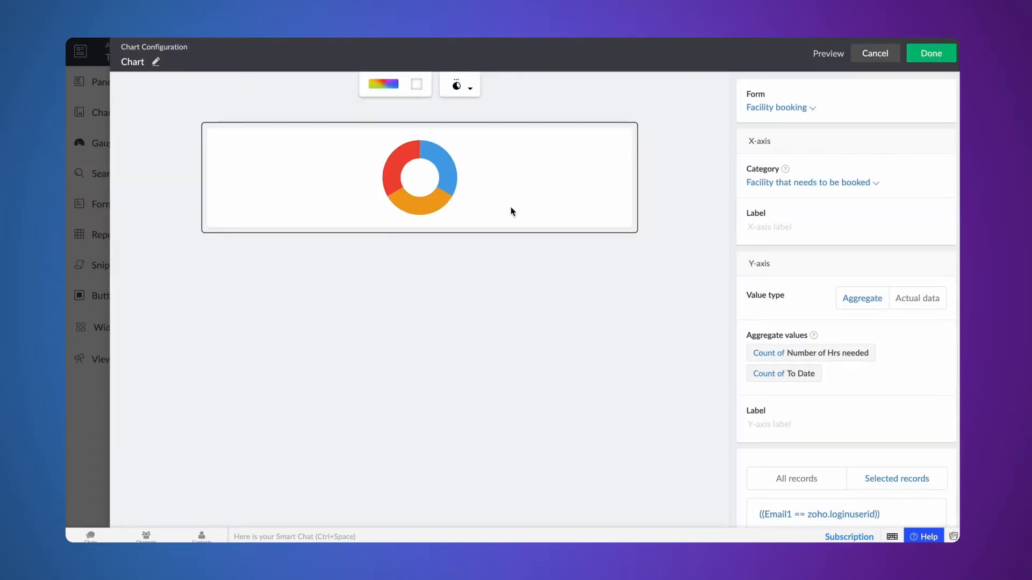
Fill the donut chart's background with light teal green and place its legend to the right of the chart
{"action": "left_click", "coordinate": [419, 91]}
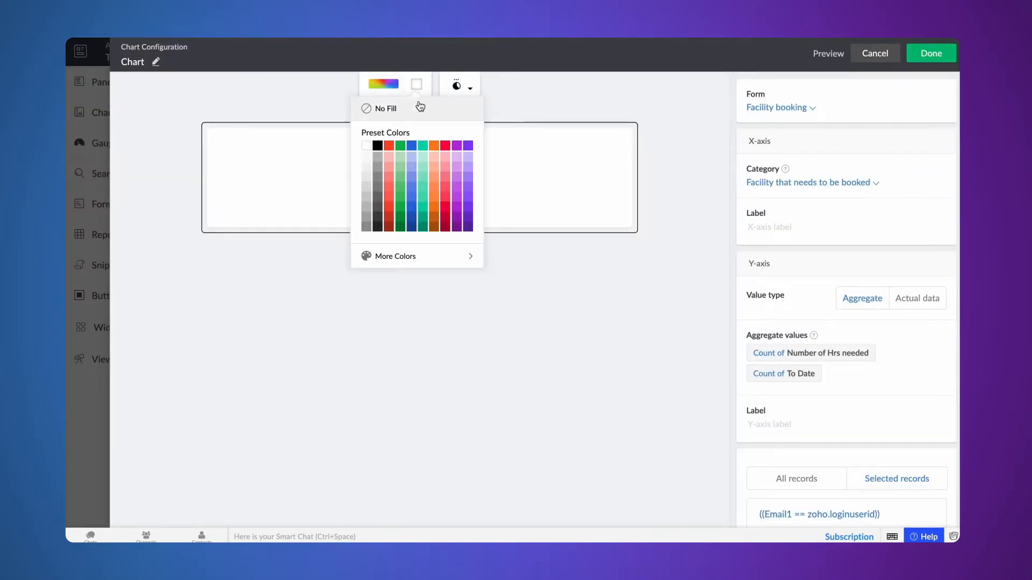
{"action": "left_click", "coordinate": [423, 167]}
{"action": "left_click", "coordinate": [469, 88]}
{"action": "left_click", "coordinate": [466, 175]}
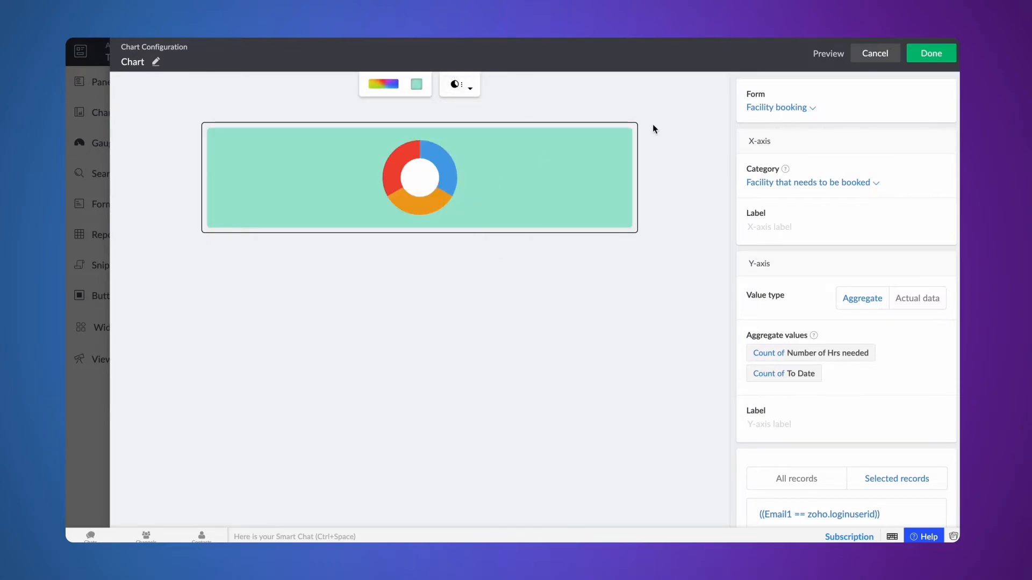
Preview the donut chart and finish its configuration
{"action": "left_click", "coordinate": [824, 56]}
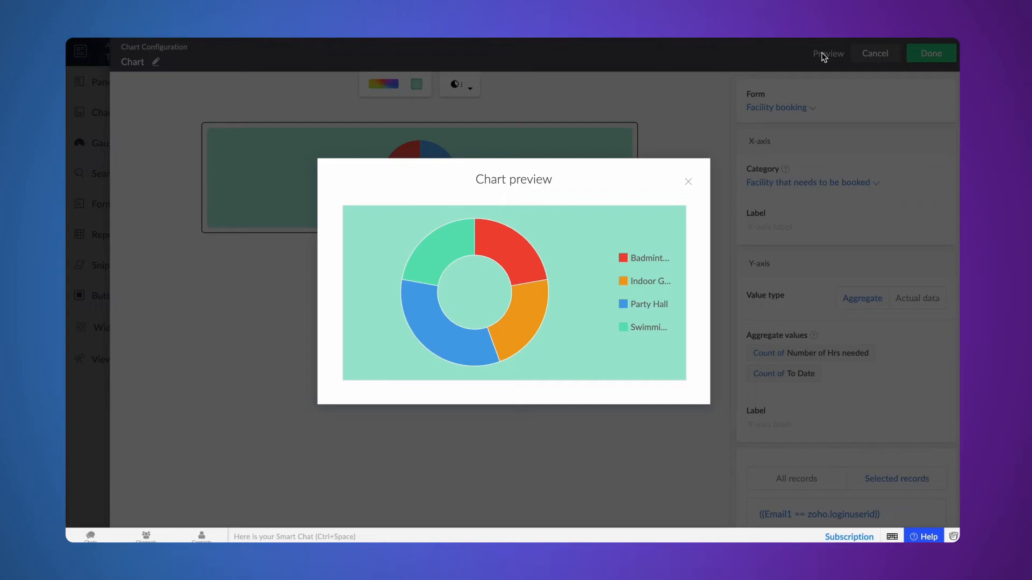
{"action": "left_click", "coordinate": [688, 181]}
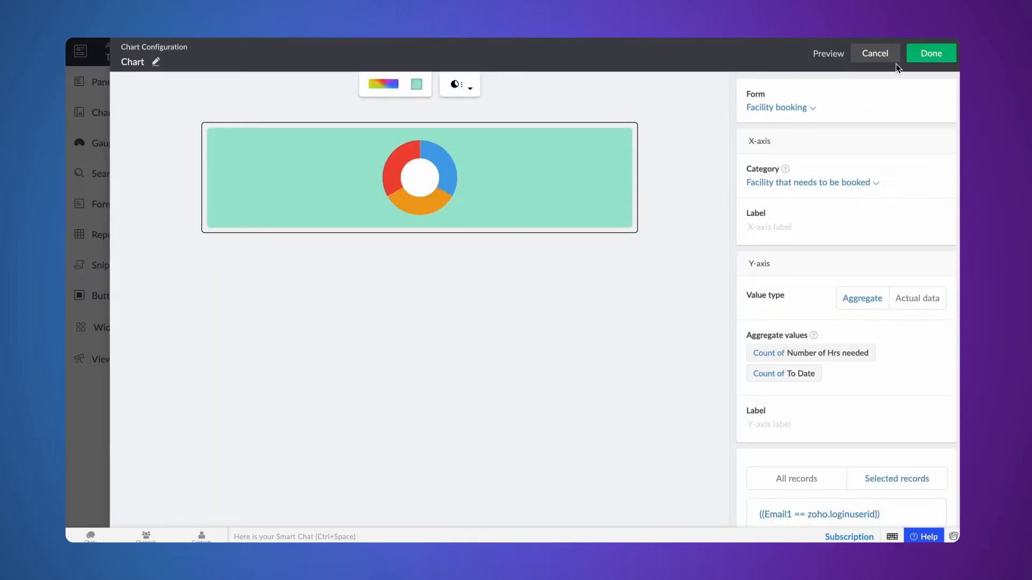
{"action": "left_click", "coordinate": [930, 53]}
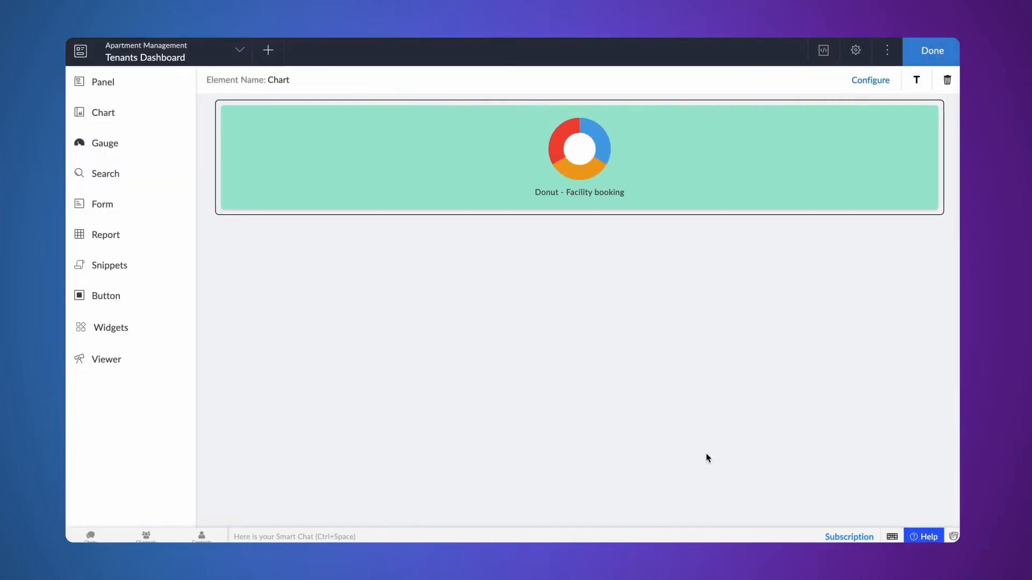
Add a panel below the donut chart whose value shows the Count of records in the Complaint Registration form
{"action": "left_click", "coordinate": [106, 82]}
{"action": "left_click_drag", "start_coordinate": [329, 207], "coordinate": [356, 254]}
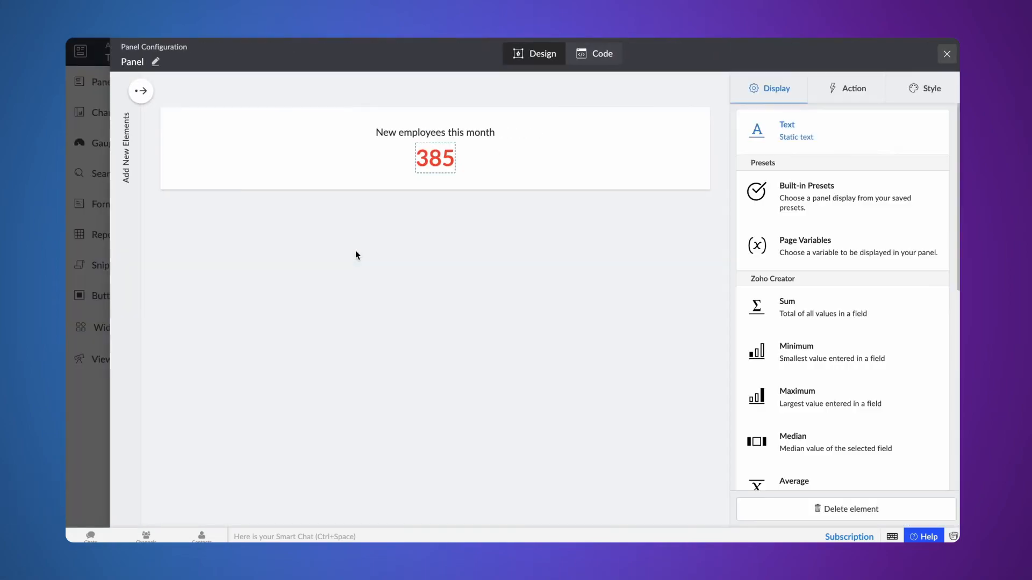
{"action": "scroll", "coordinate": [786, 325], "scroll_direction": "down", "scroll_amount": 3}
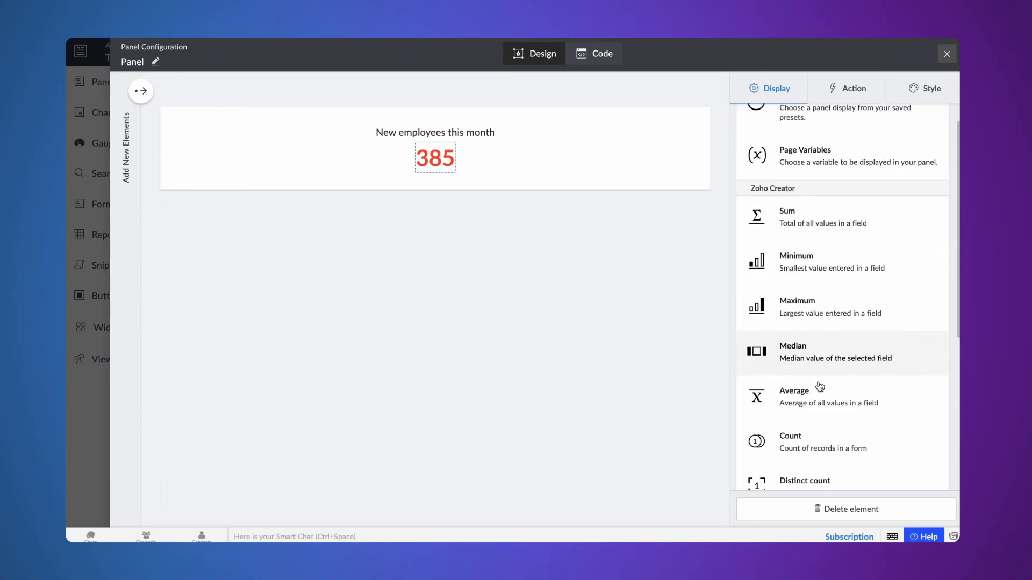
{"action": "left_click", "coordinate": [810, 371]}
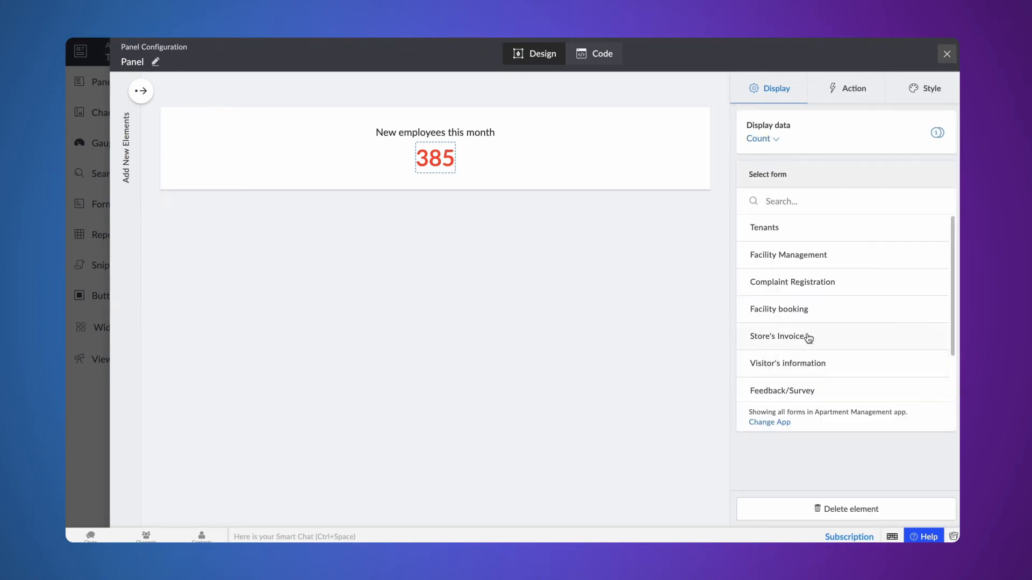
{"action": "left_click", "coordinate": [799, 283]}
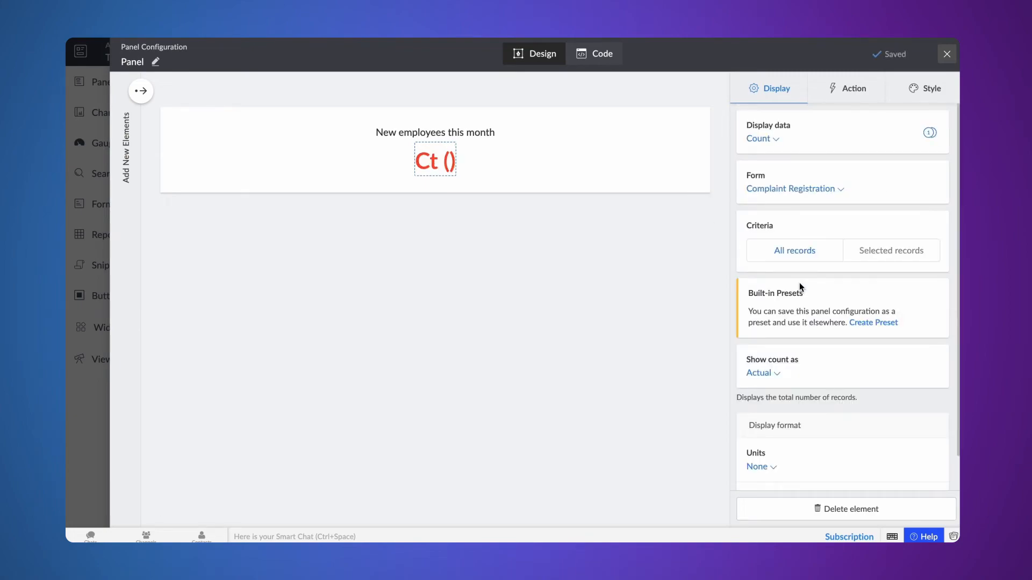
Restrict the panel's complaint count to selected records whose Email equals zoho.loginuserid
{"action": "left_click", "coordinate": [872, 254]}
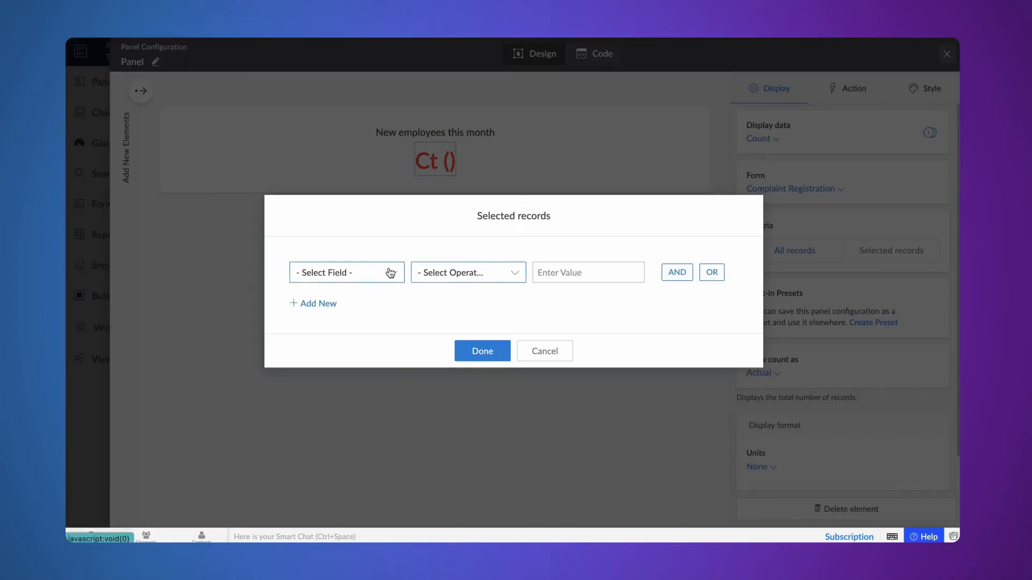
{"action": "left_click", "coordinate": [353, 268]}
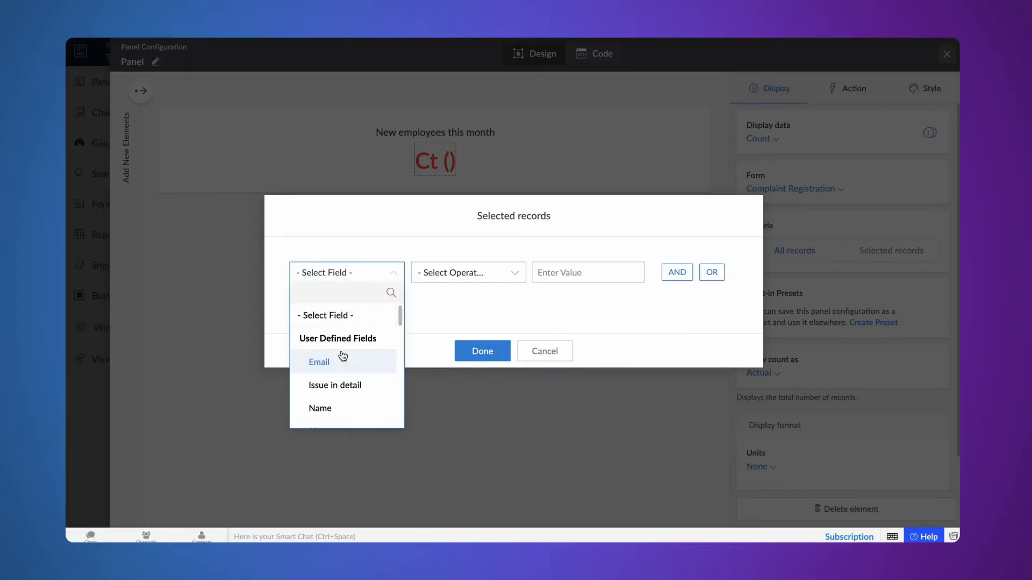
{"action": "left_click", "coordinate": [342, 359]}
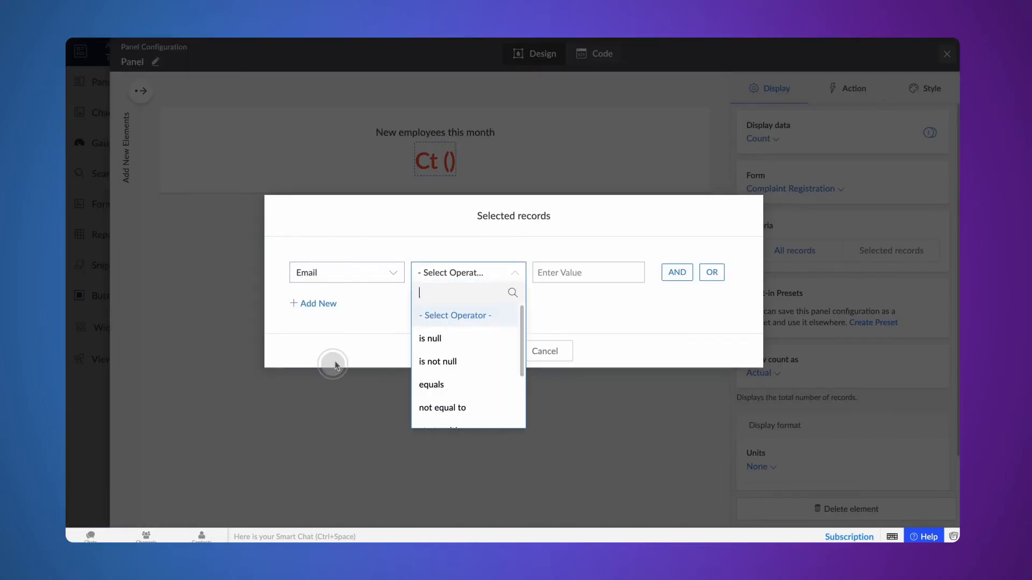
{"action": "left_click", "coordinate": [442, 386]}
{"action": "type", "text": "zoho"}
{"action": "left_click", "coordinate": [604, 294]}
{"action": "left_click", "coordinate": [482, 352]}
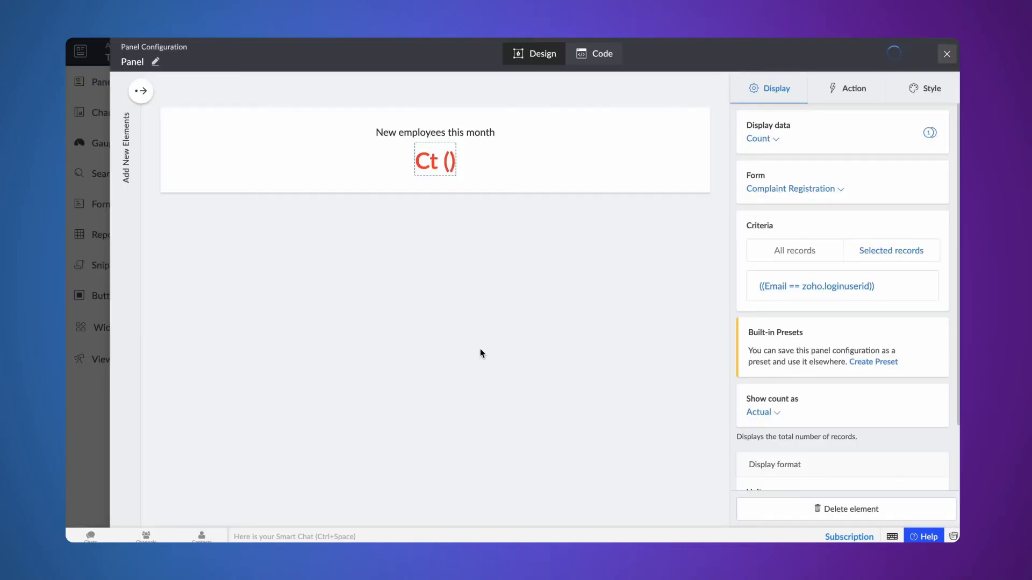
Give the panel's count value an Open report action that opens the My Complaints report
{"action": "left_click", "coordinate": [848, 90]}
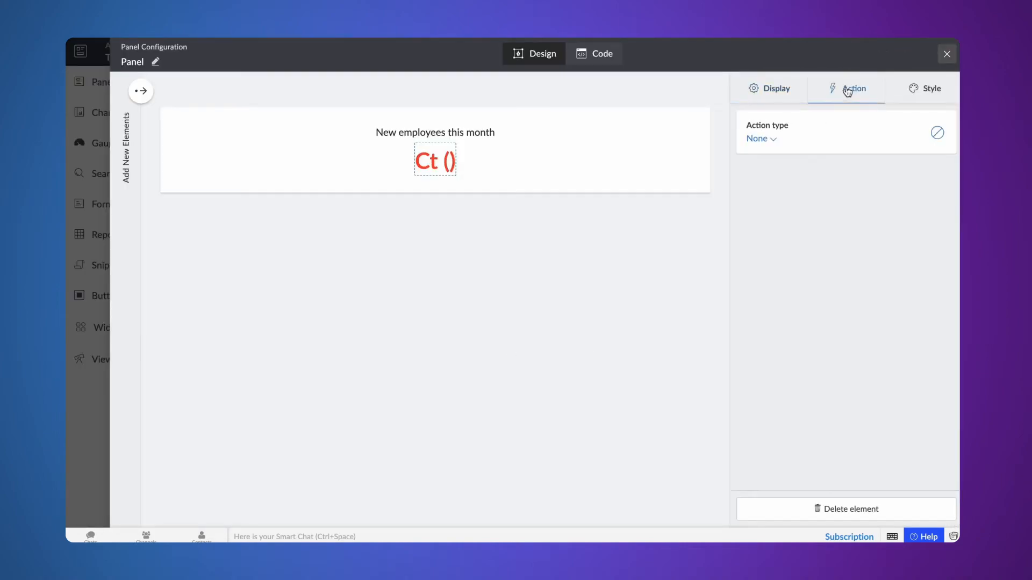
{"action": "left_click", "coordinate": [764, 139]}
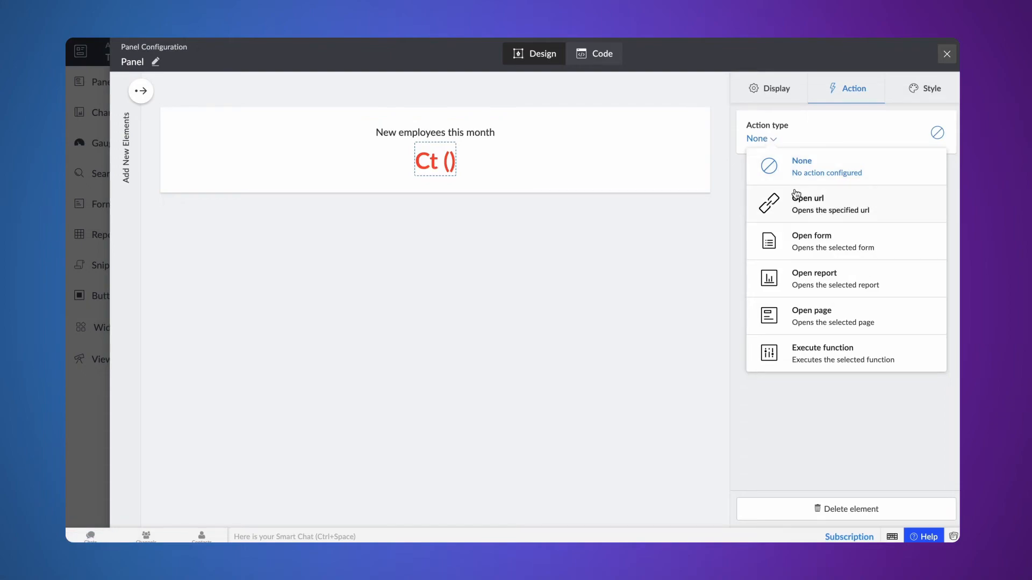
{"action": "left_click", "coordinate": [806, 274]}
{"action": "scroll", "coordinate": [809, 298], "scroll_direction": "down", "scroll_amount": 1}
{"action": "scroll", "coordinate": [812, 299], "scroll_direction": "down", "scroll_amount": 2}
{"action": "left_click", "coordinate": [784, 342]}
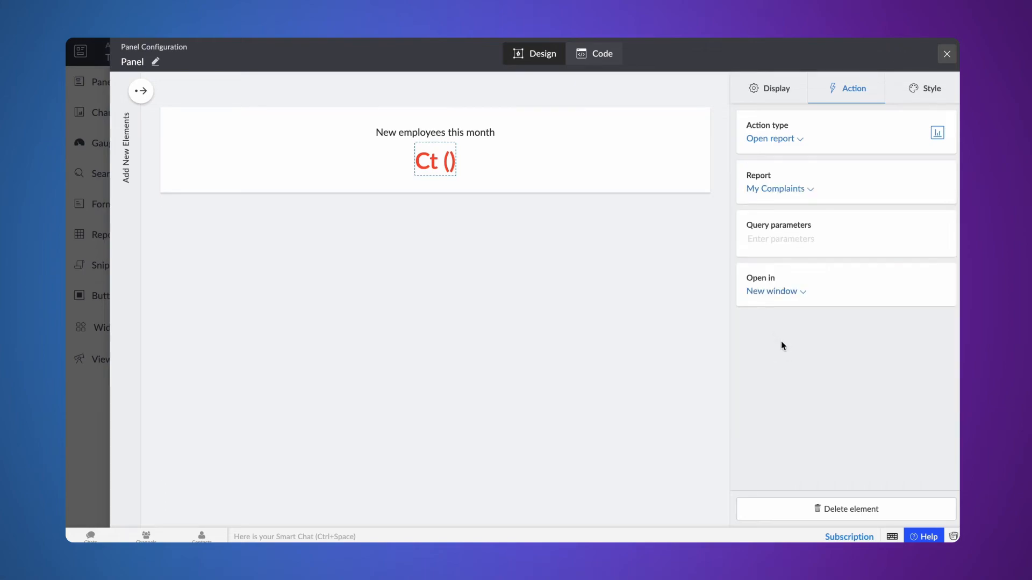
Set the complaints panel's background color to red and its count text color to black
{"action": "left_click", "coordinate": [924, 89]}
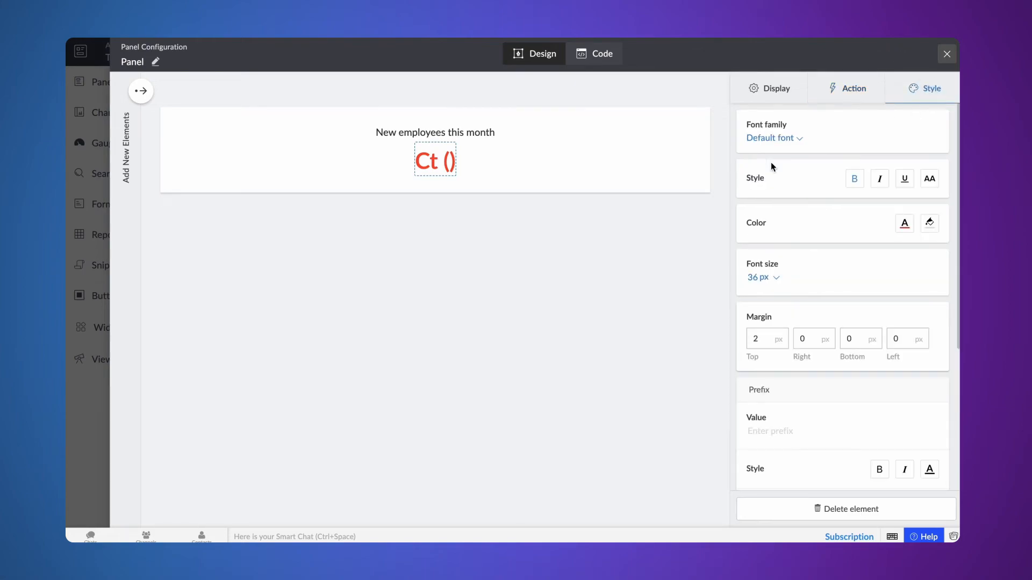
{"action": "left_click", "coordinate": [685, 164]}
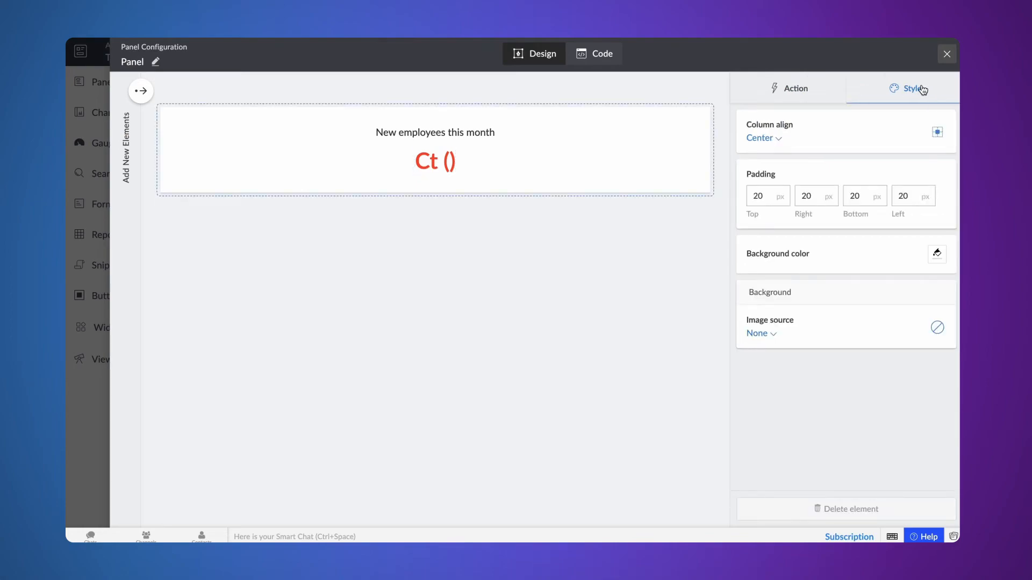
{"action": "left_click", "coordinate": [937, 254]}
{"action": "left_click", "coordinate": [863, 381]}
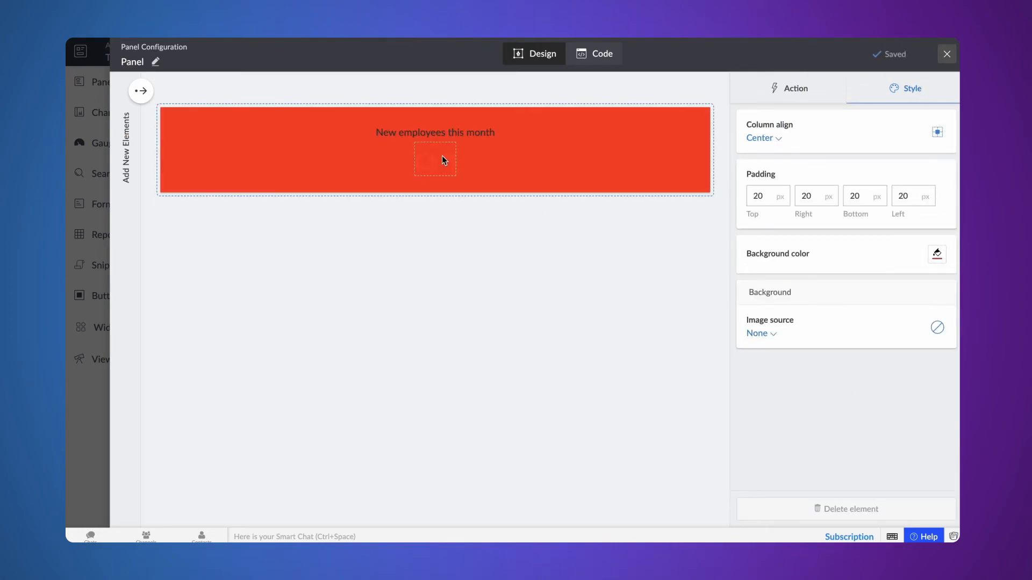
{"action": "left_click", "coordinate": [435, 161]}
{"action": "left_click", "coordinate": [904, 223]}
{"action": "left_click", "coordinate": [853, 290]}
Set the panel title's font size to 20 px and change its text to My Complaints
{"action": "left_click", "coordinate": [460, 133]}
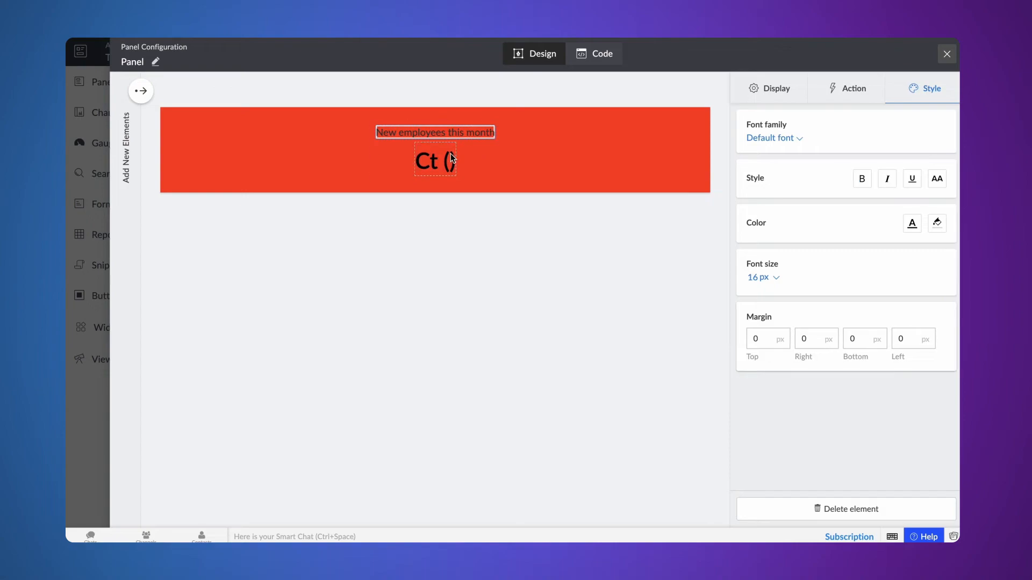
{"action": "left_click", "coordinate": [777, 278]}
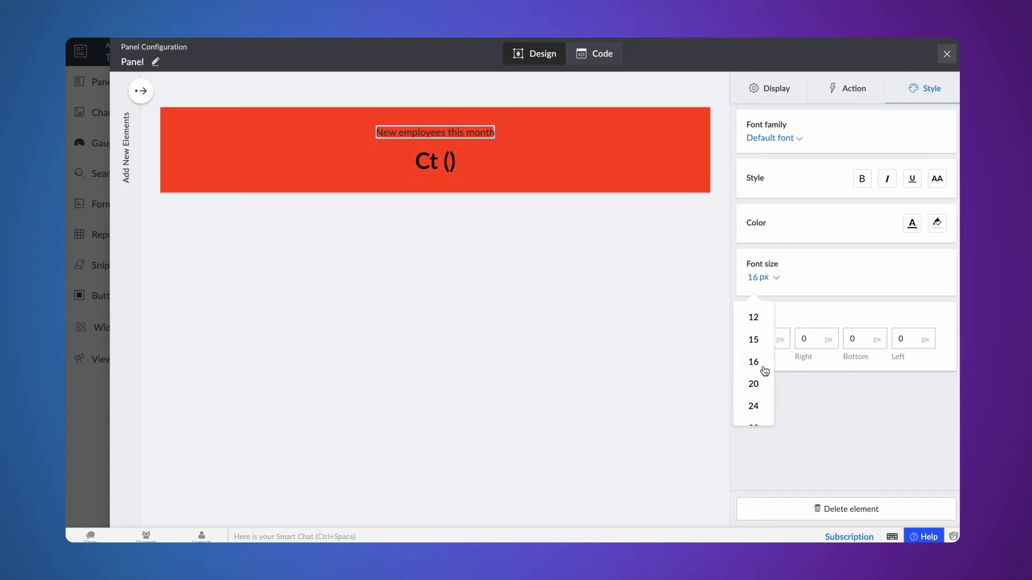
{"action": "left_click", "coordinate": [761, 381]}
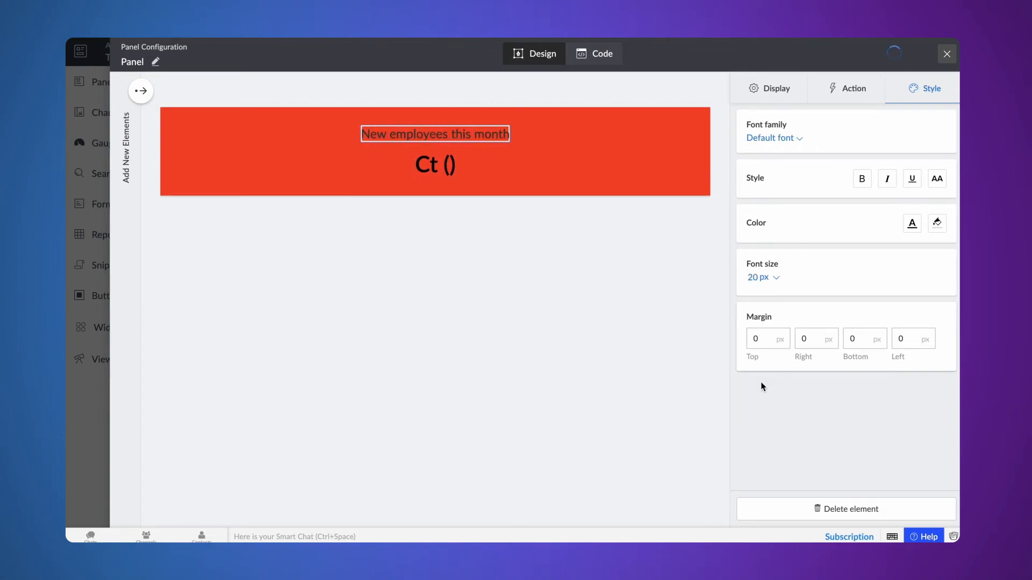
{"action": "left_click", "coordinate": [776, 89]}
{"action": "left_click", "coordinate": [785, 193]}
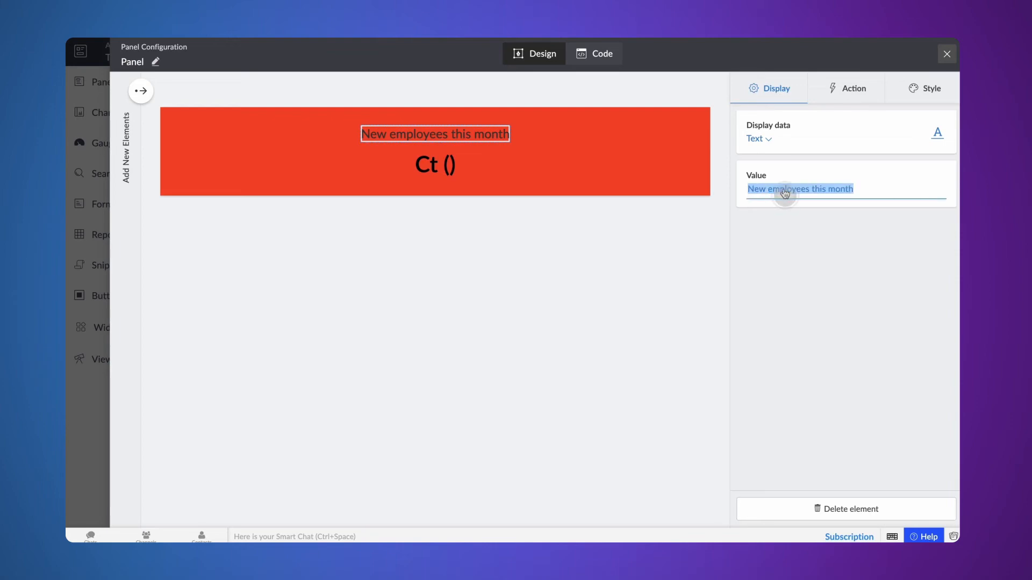
{"action": "type", "text": "My"}
{"action": "type", "text": "plaints"}
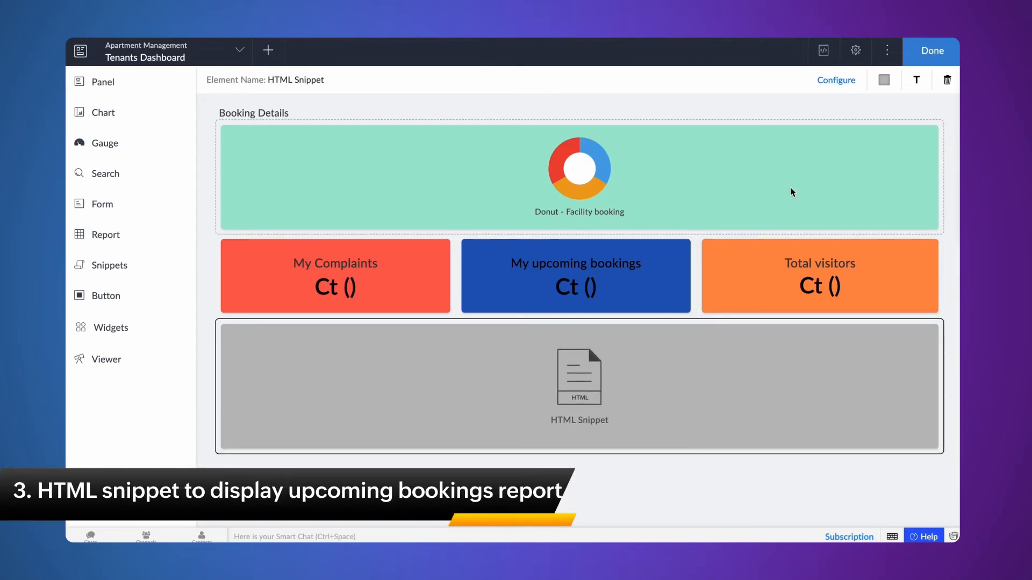
Open the HTML snippet's Deluge code embedding the My_bookings report for bookings after zoho.currentdate, save it and close the editor
{"action": "left_click", "coordinate": [835, 81]}
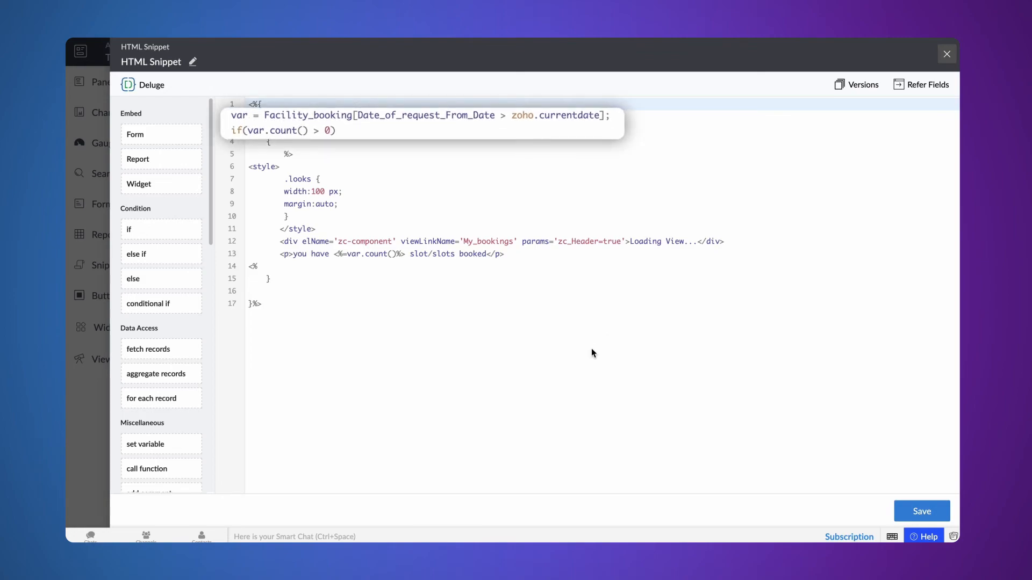
{"action": "left_click", "coordinate": [922, 511]}
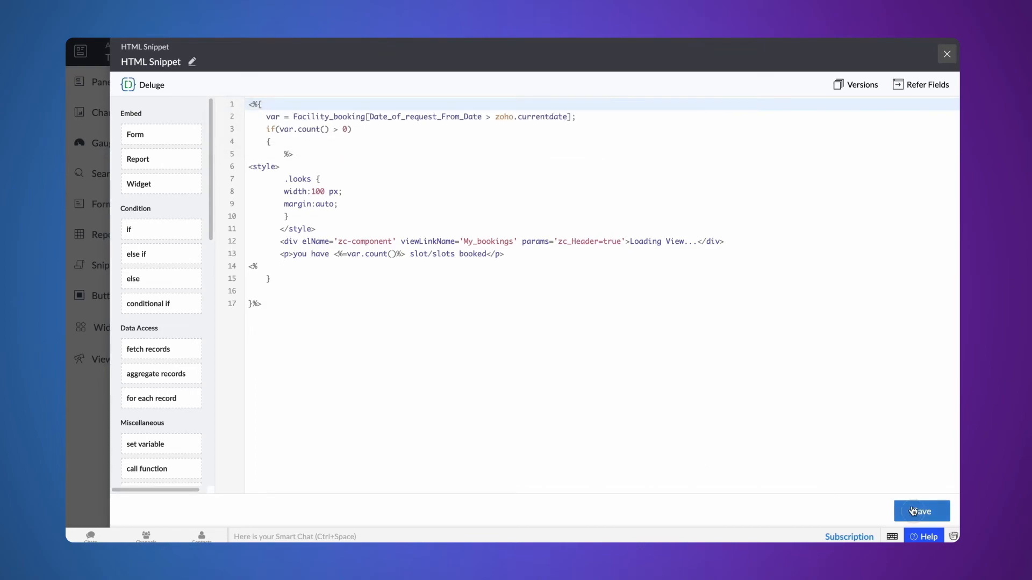
{"action": "left_click", "coordinate": [947, 54]}
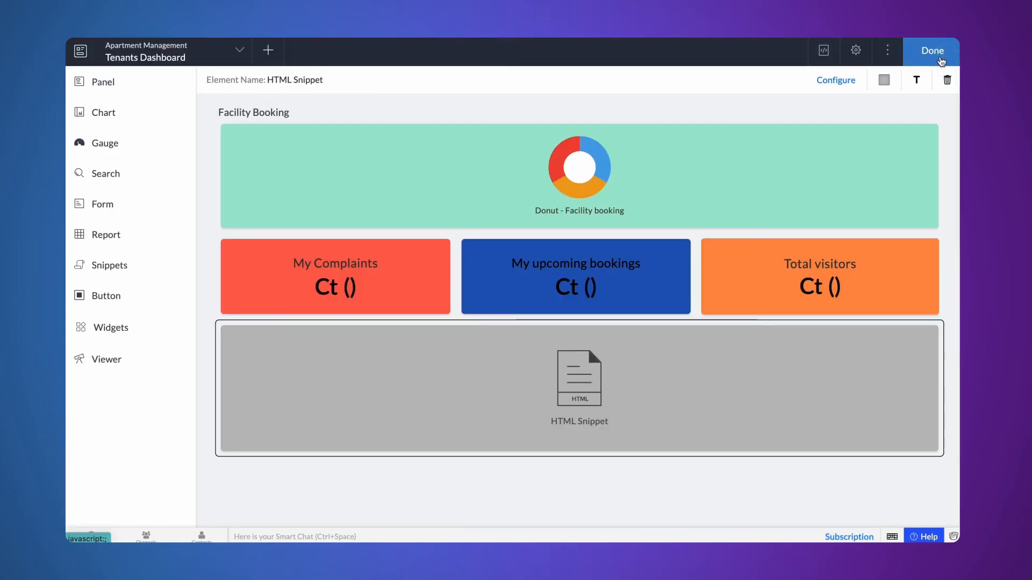
Finish editing the page and access the live application to examine the dashboard's donut chart, count panels and upcoming bookings report
{"action": "left_click", "coordinate": [941, 60]}
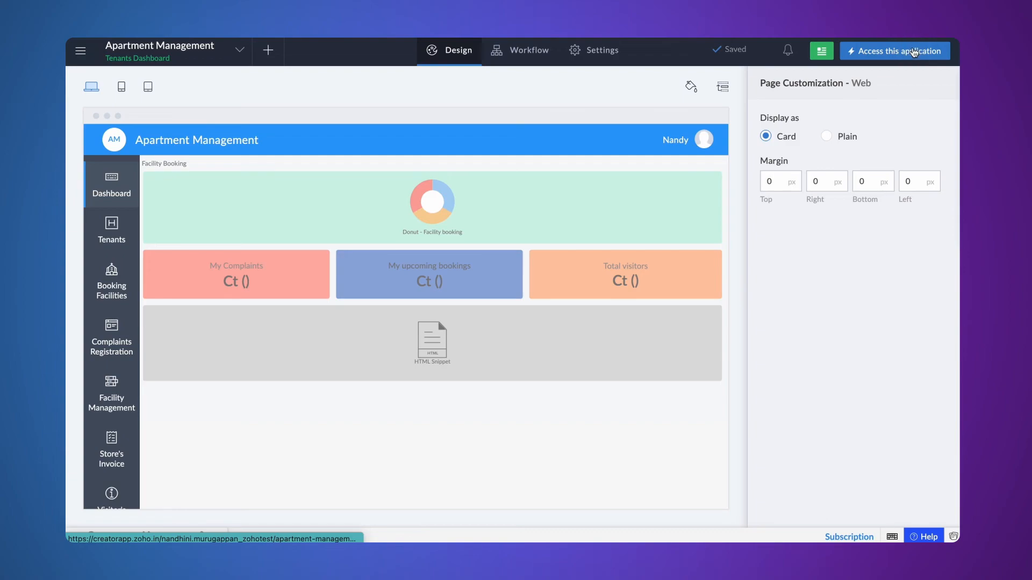
{"action": "left_click", "coordinate": [914, 52]}
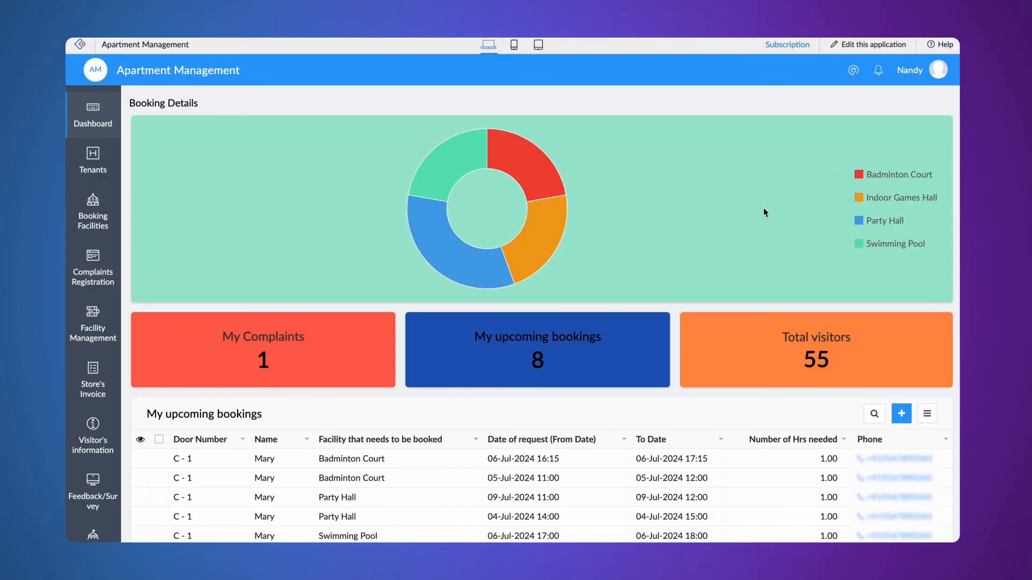
{"action": "scroll", "coordinate": [763, 208], "scroll_direction": "down", "scroll_amount": 3}
{"action": "scroll", "coordinate": [763, 208], "scroll_direction": "up", "scroll_amount": 3}
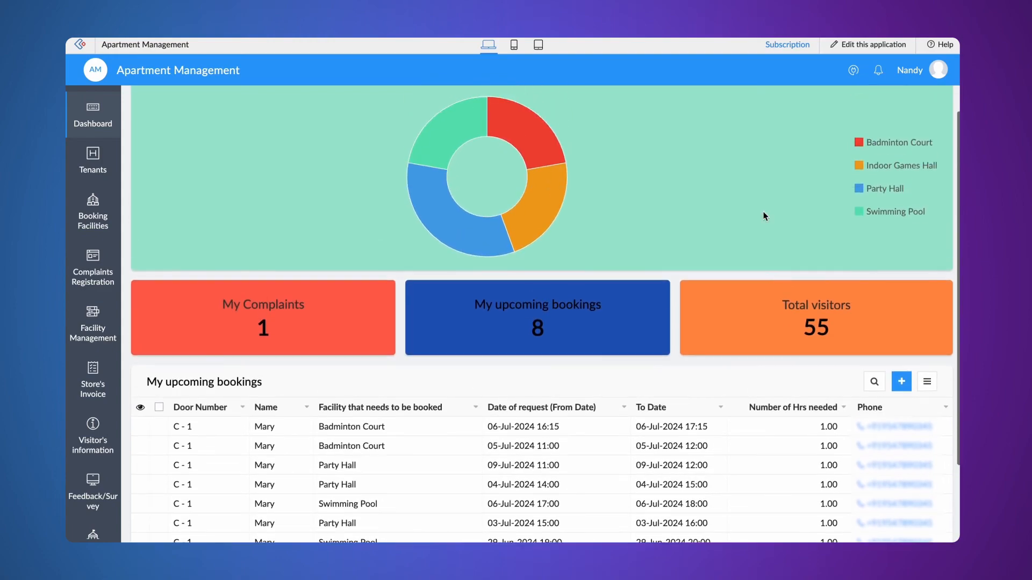
{"action": "scroll", "coordinate": [744, 301], "scroll_direction": "up", "scroll_amount": 1}
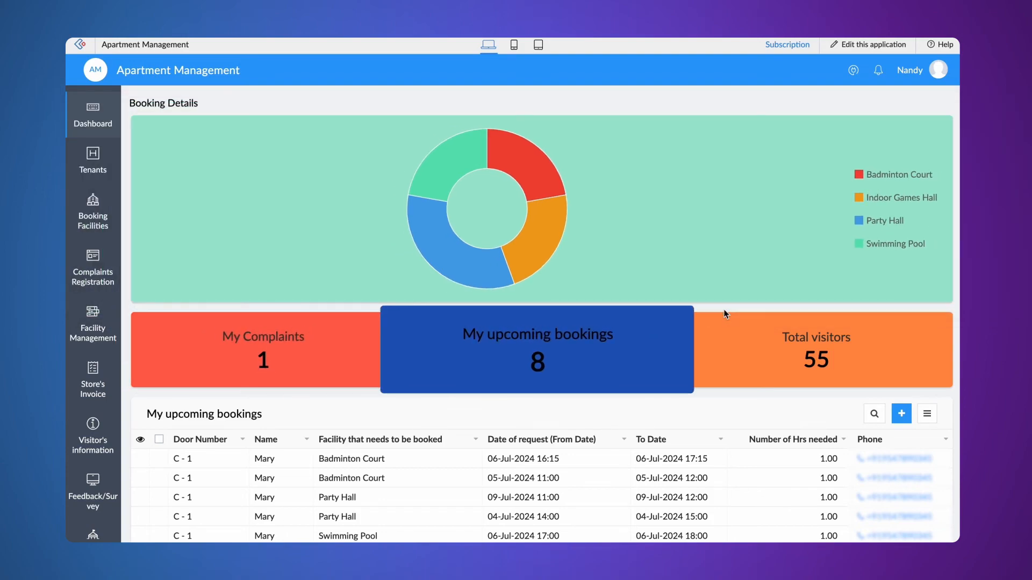
{"action": "scroll", "coordinate": [668, 362], "scroll_direction": "down", "scroll_amount": 2}
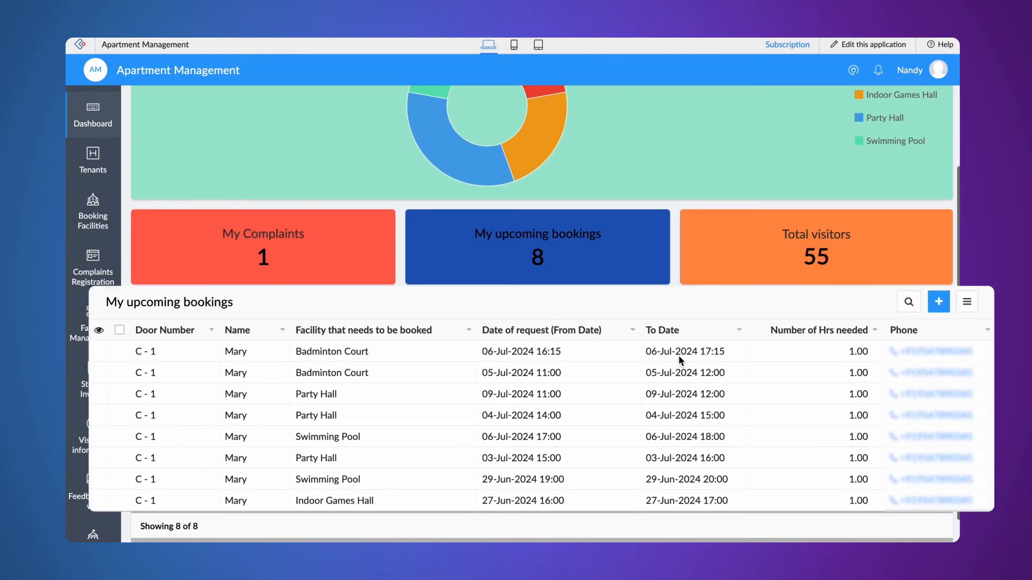
{"action": "scroll", "coordinate": [668, 364], "scroll_direction": "down", "scroll_amount": 1}
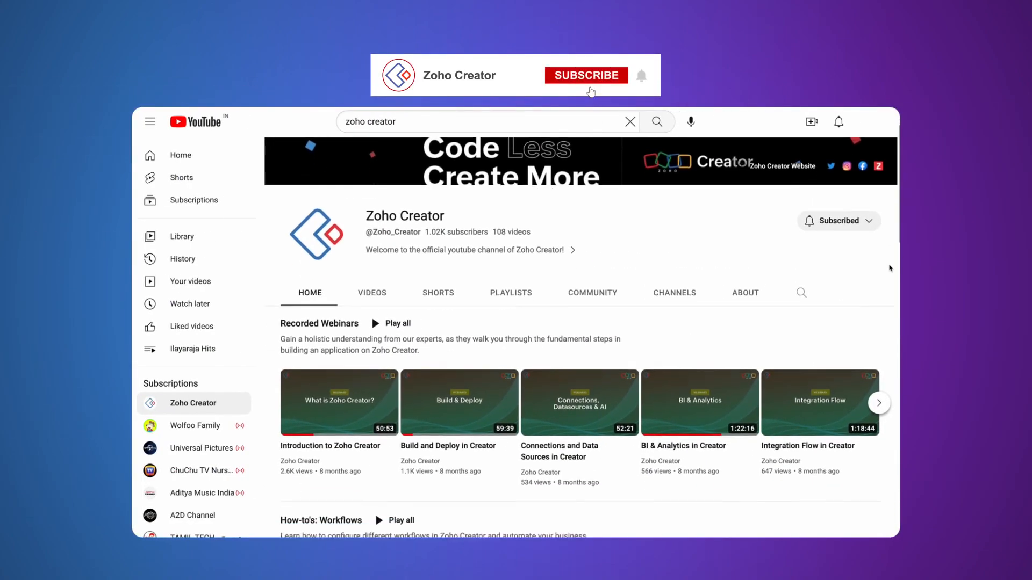
{"action": "scroll", "coordinate": [890, 268], "scroll_direction": "down", "scroll_amount": 3}
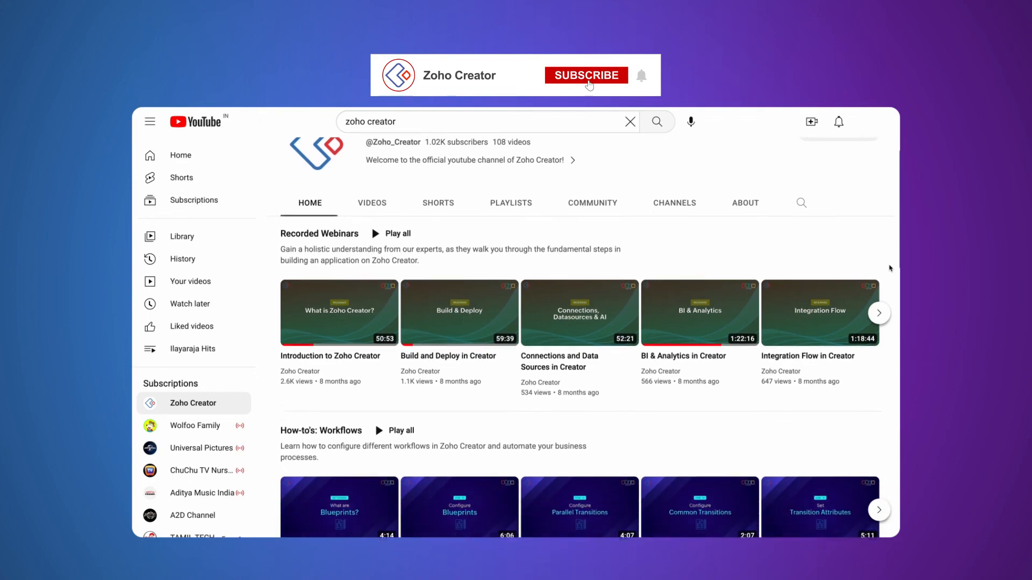
{"action": "scroll", "coordinate": [891, 269], "scroll_direction": "down", "scroll_amount": 5}
{"action": "scroll", "coordinate": [890, 268], "scroll_direction": "down", "scroll_amount": 5}
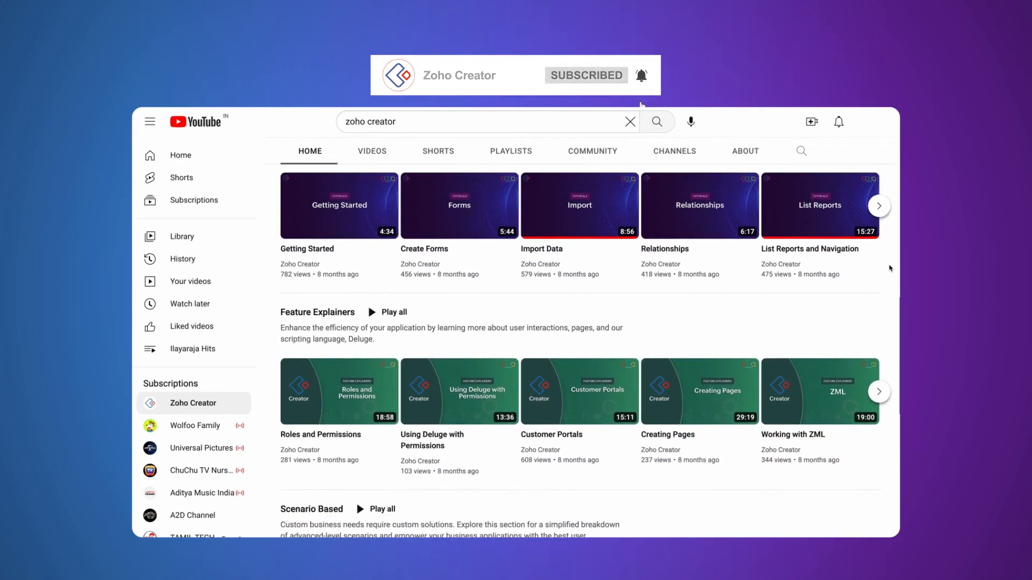
{"action": "scroll", "coordinate": [891, 268], "scroll_direction": "down", "scroll_amount": 3}
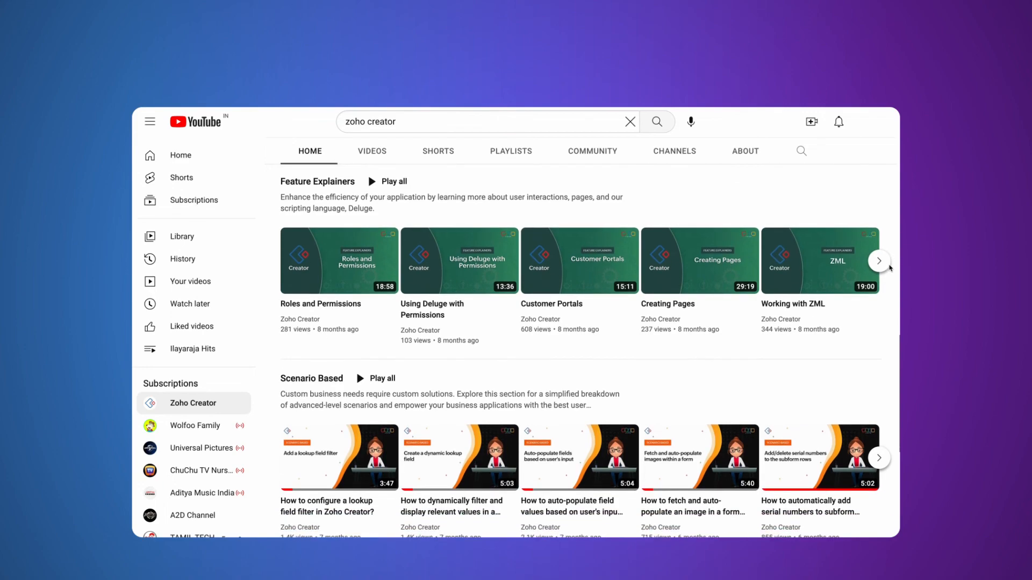